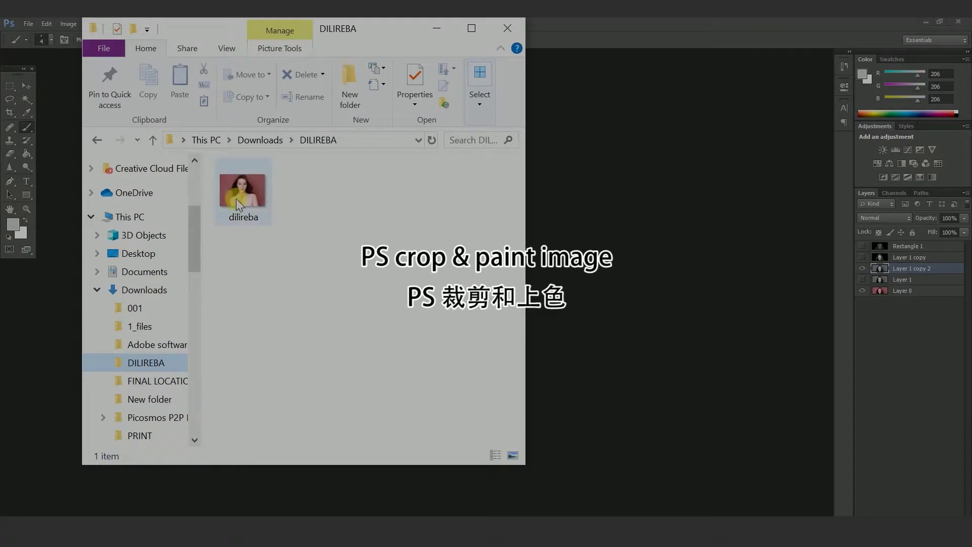
- Open dilireba.jpg in Photoshop and crop it to a landscape frame about 10 in wide around the face and hair
drag(237, 201, 607, 205)
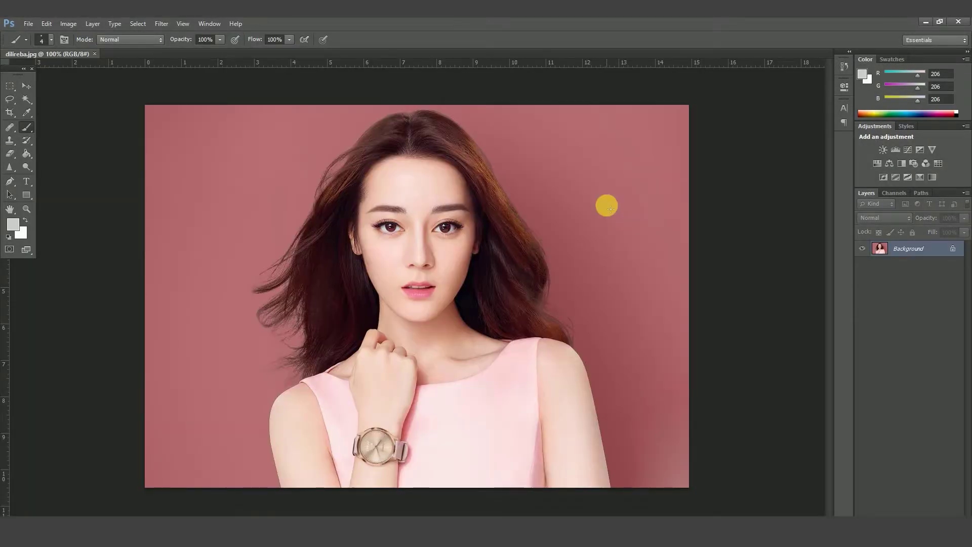
click(8, 113)
drag(687, 489, 588, 376)
drag(379, 332, 427, 369)
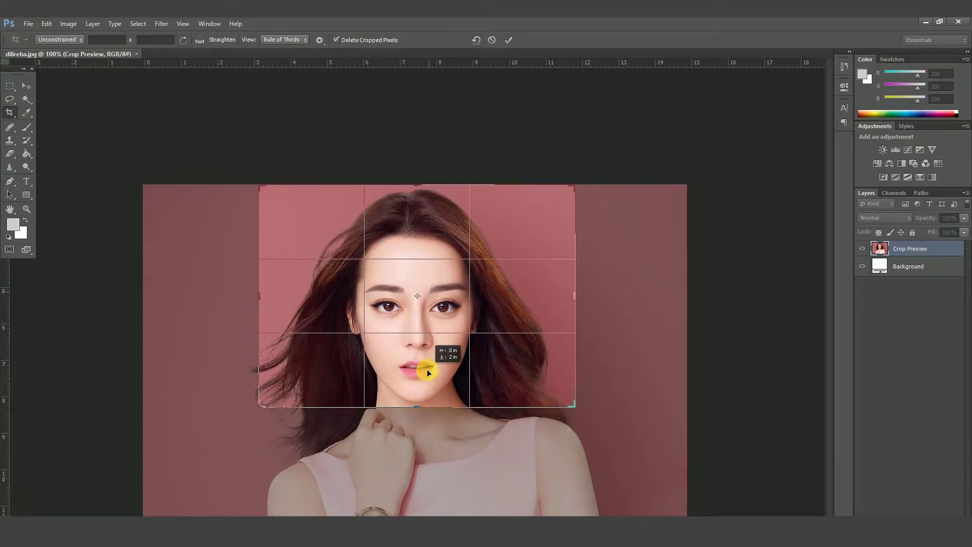
drag(413, 404, 424, 418)
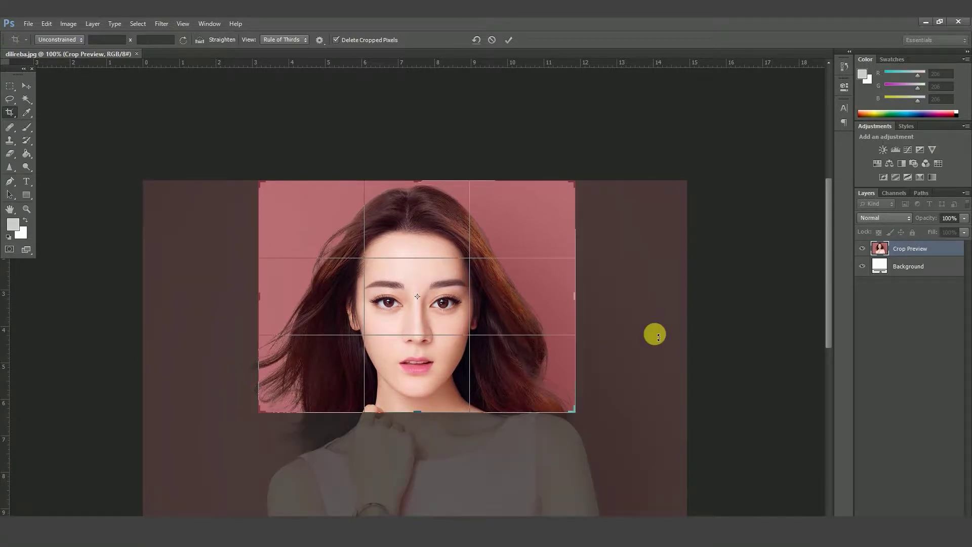
drag(264, 299, 239, 298)
drag(390, 289, 393, 289)
key(Return)
- Save the cropped picture as a maximum-quality JPEG named dilireba org
click(28, 23)
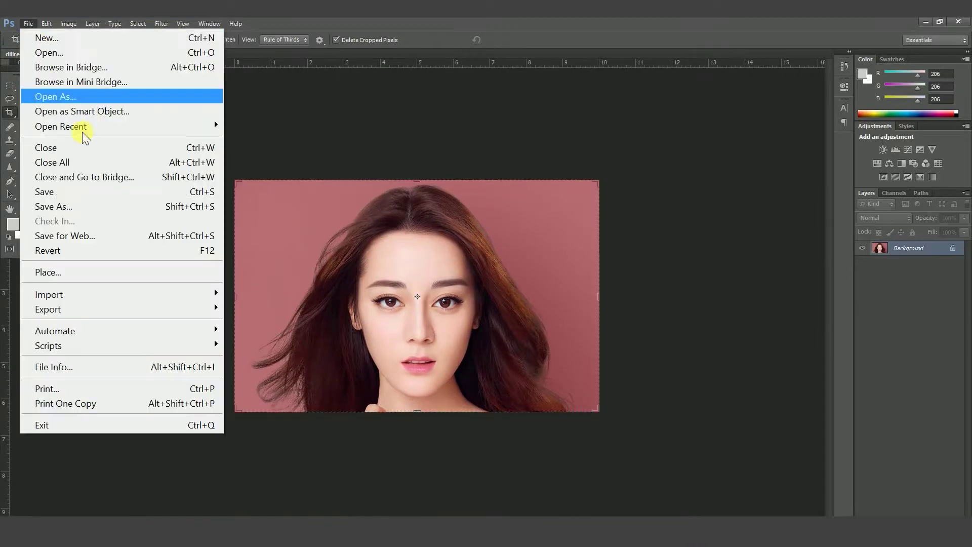
click(188, 205)
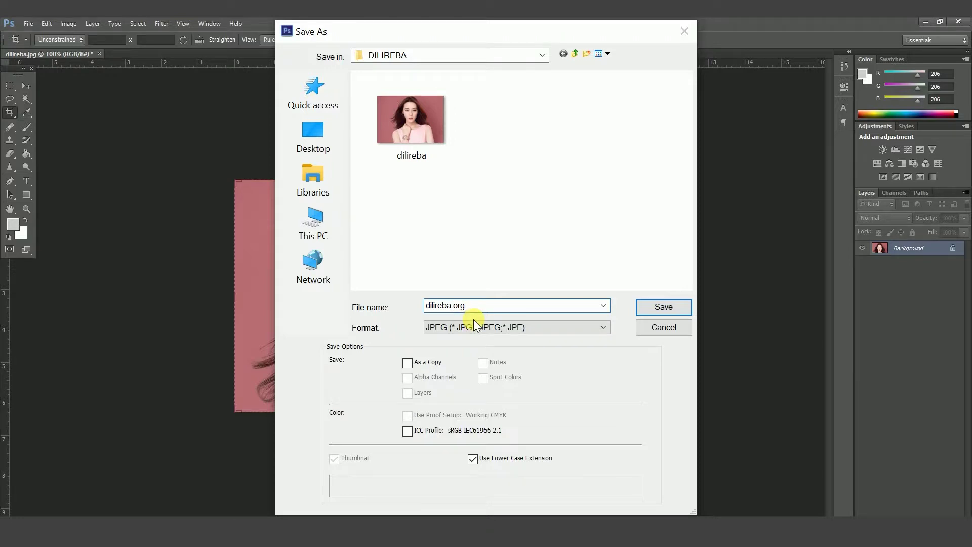
click(637, 308)
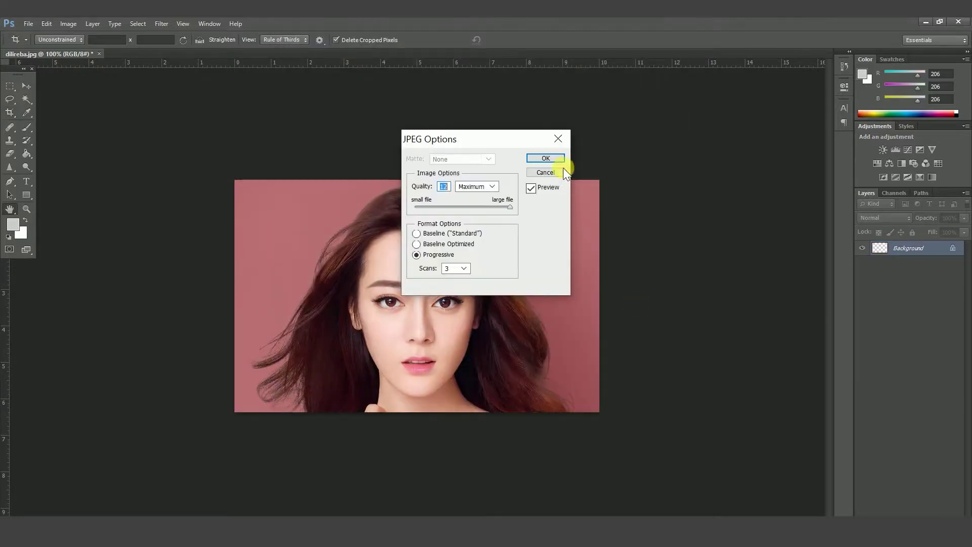
click(554, 157)
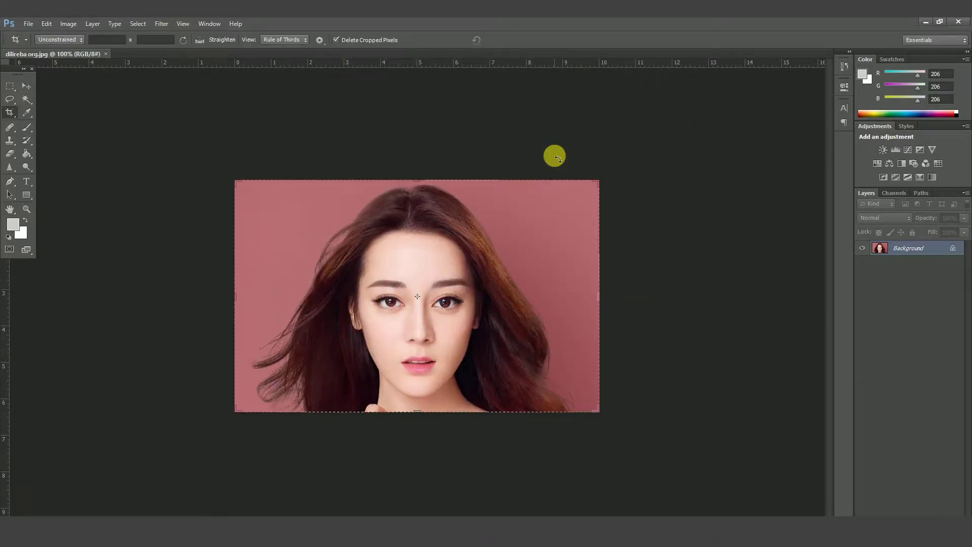
- Convert the cropped portrait to Grayscale mode, discarding its colour information
click(65, 25)
mouse_move(94, 41)
click(255, 52)
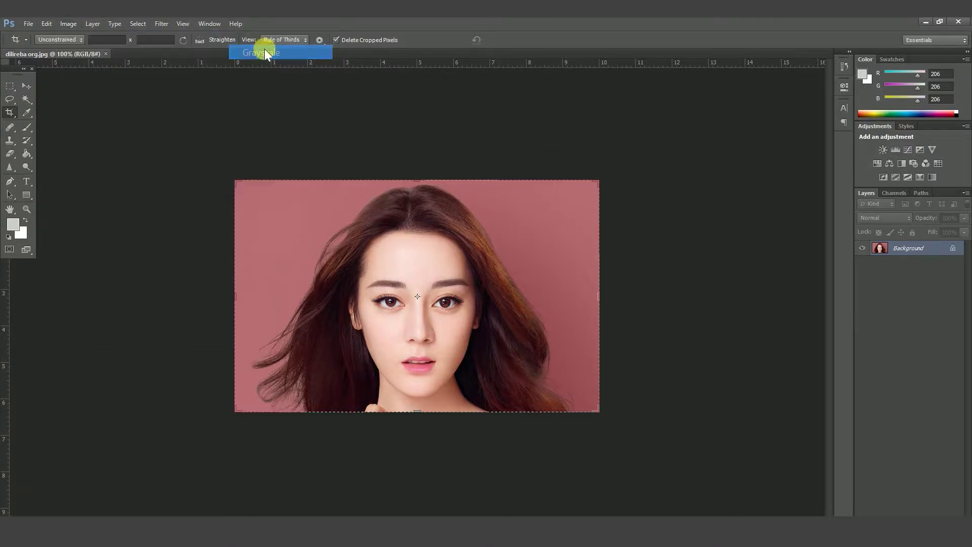
click(464, 223)
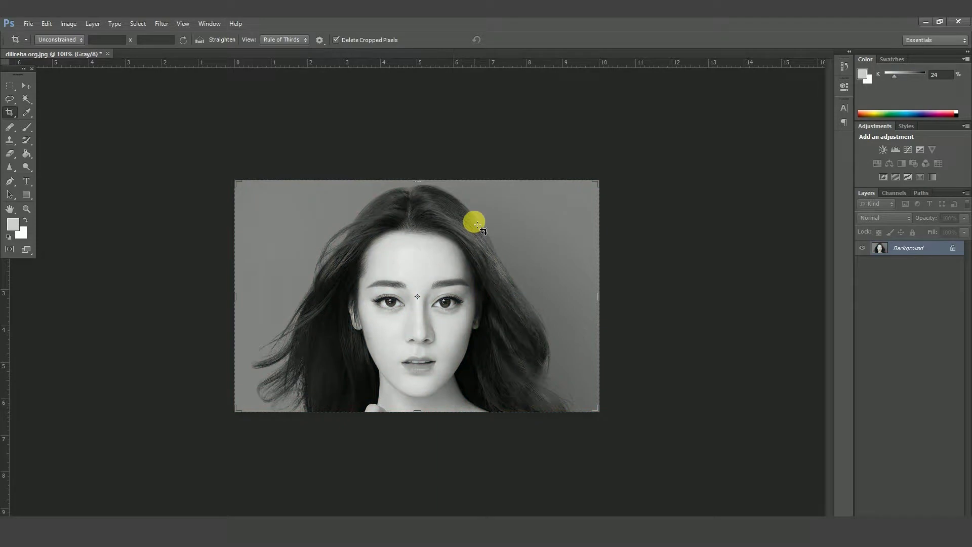
- Save the grayscale portrait as a maximum-quality JPEG named dilireba gray
click(28, 24)
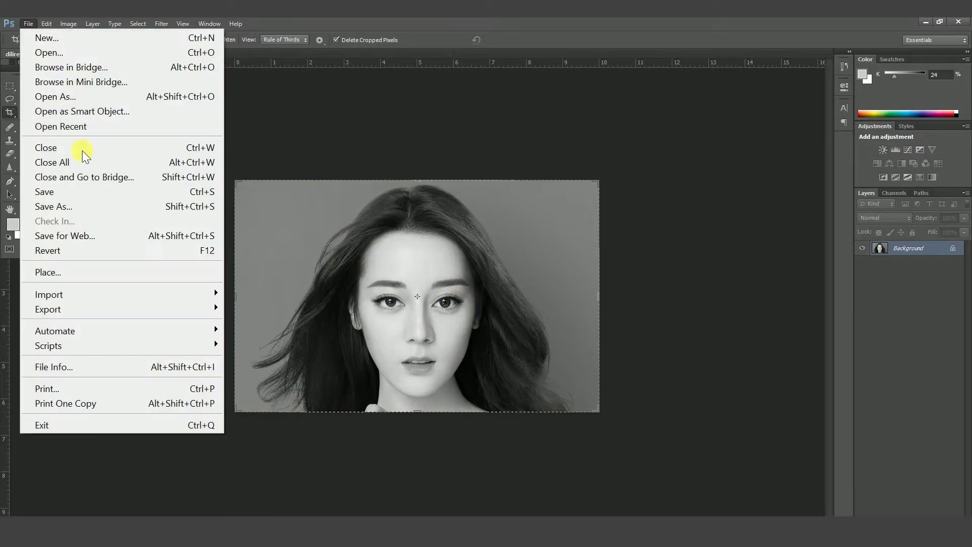
click(87, 206)
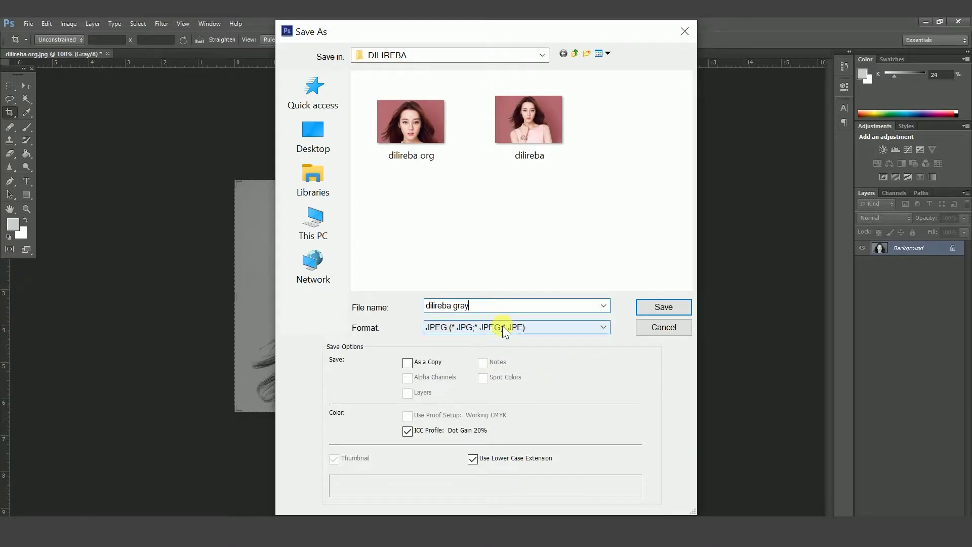
click(644, 308)
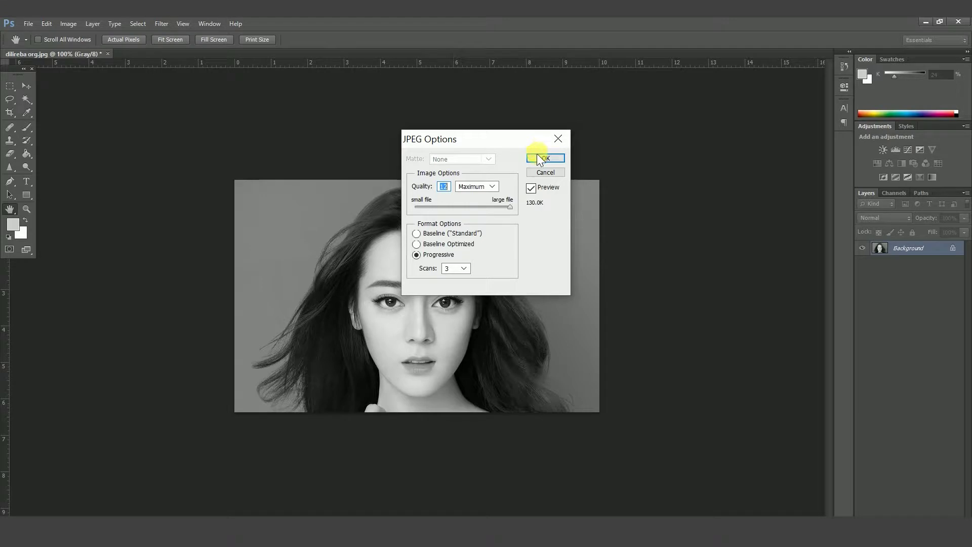
click(538, 159)
- Open dilireba org.jpg and copy the grayscale portrait into it as a layer aligned exactly over the colour photo
key(alt+Tab)
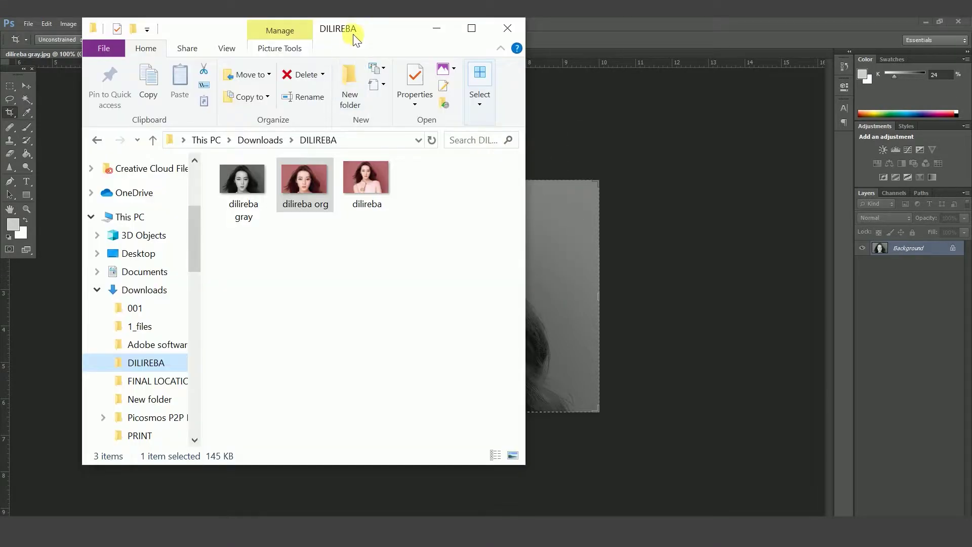
drag(427, 63, 454, 150)
drag(385, 295, 236, 53)
click(65, 50)
key(v)
drag(154, 84, 288, 150)
drag(301, 216, 302, 218)
drag(390, 257, 445, 248)
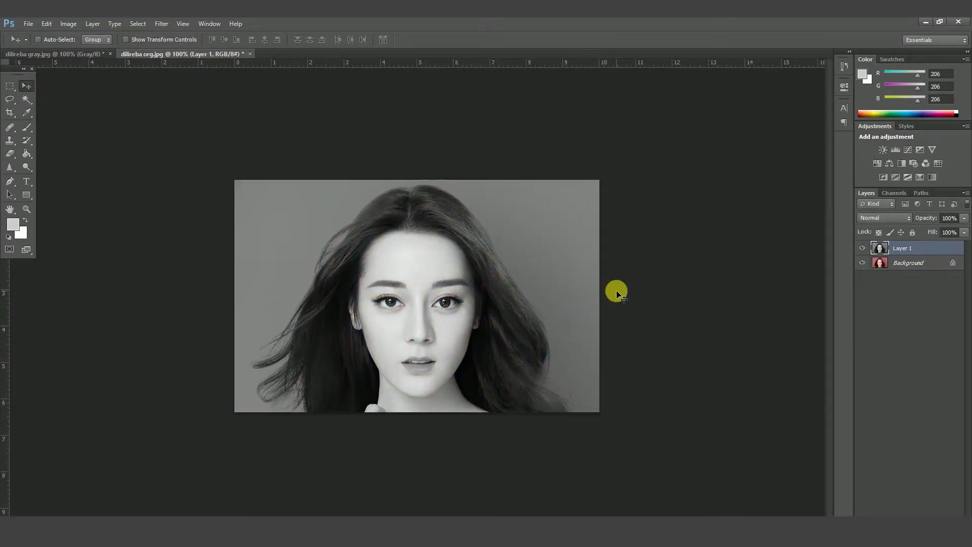
- Adjust the grayscale layer's Brightness/Contrast, setting brightness to -17 and raising the contrast slightly
click(70, 24)
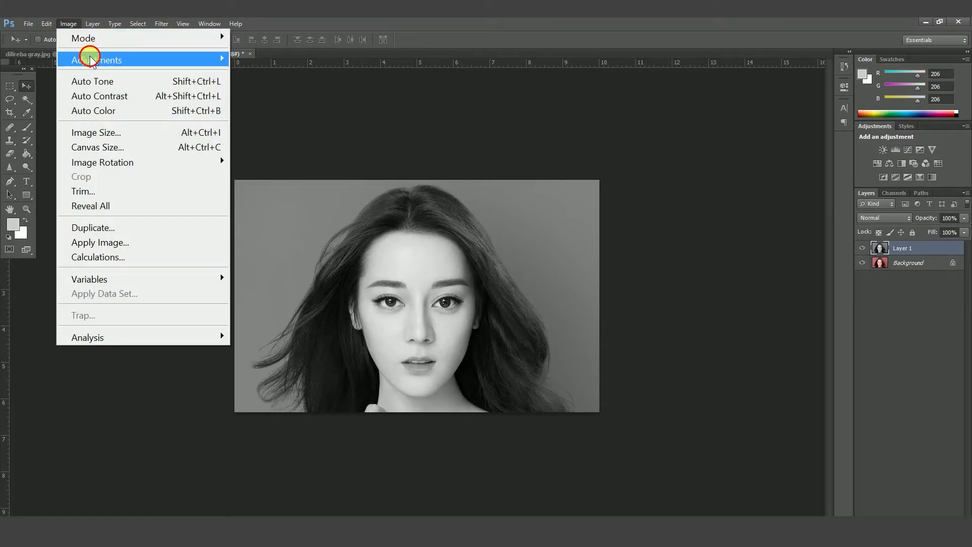
mouse_move(89, 60)
click(268, 61)
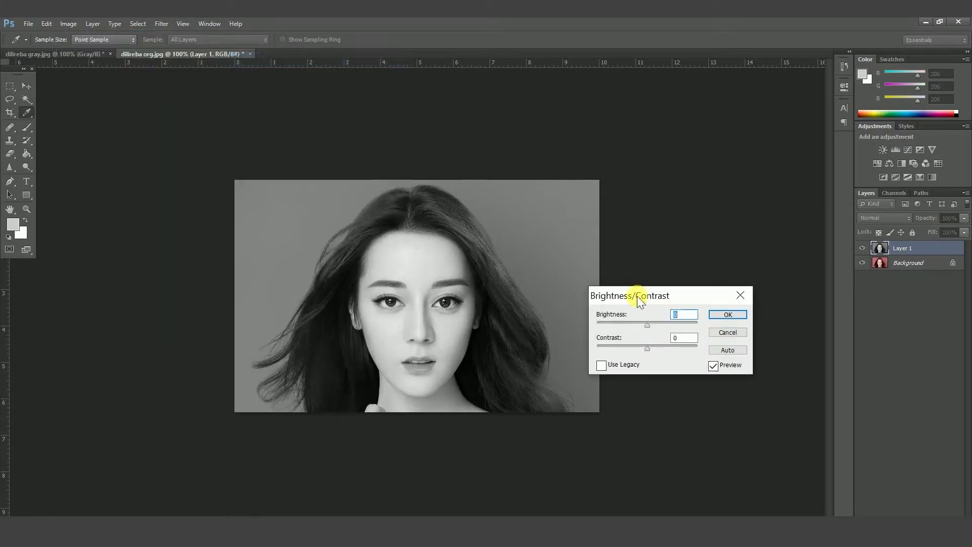
drag(648, 326, 642, 326)
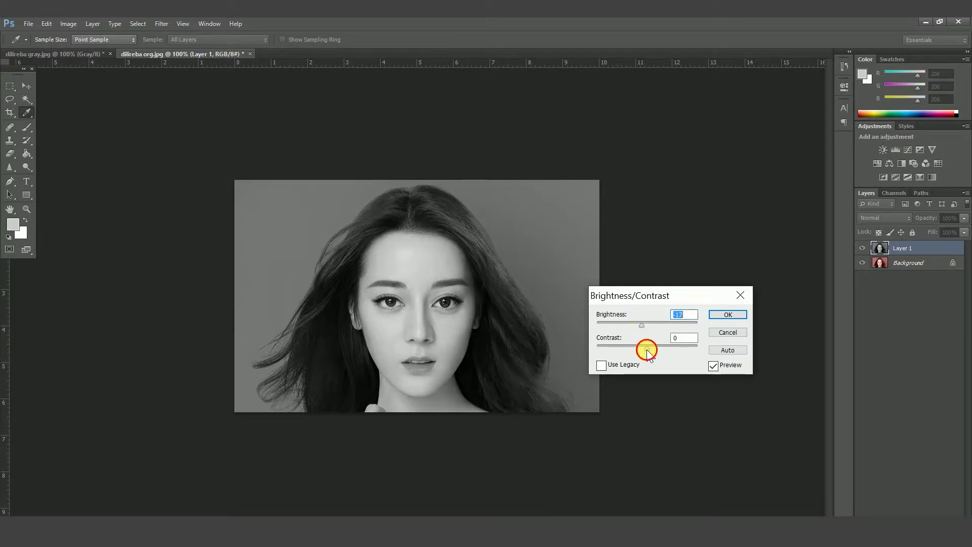
mouse_move(669, 350)
mouse_down()
mouse_move(628, 351)
mouse_move(662, 354)
mouse_up()
click(725, 315)
- Duplicate Layer 1 and hide the original Layer 1
key(ctrl+plus)
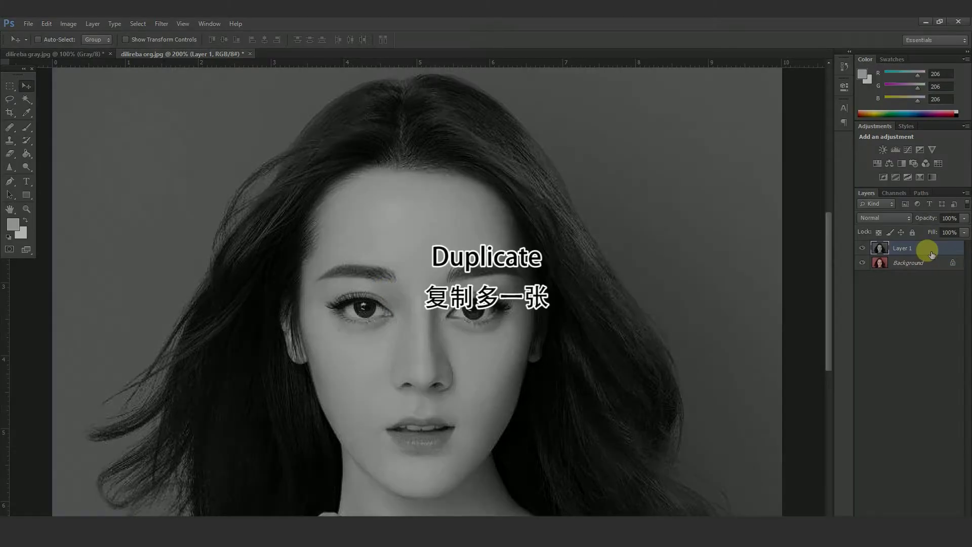
drag(928, 250, 948, 506)
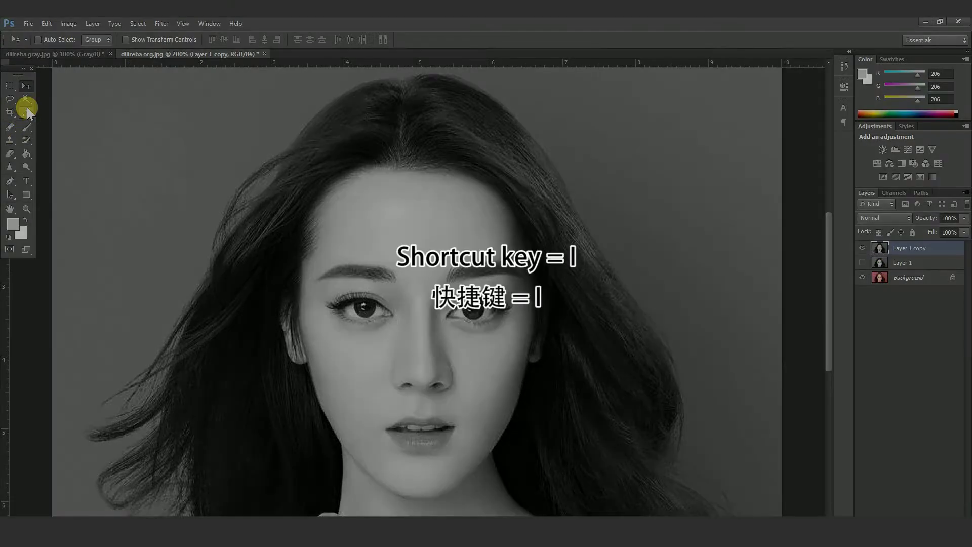
- Sample a light skin gray (RGB 189) near the eye and paint flat colour over both eyeballs with a 6 px brush
click(26, 107)
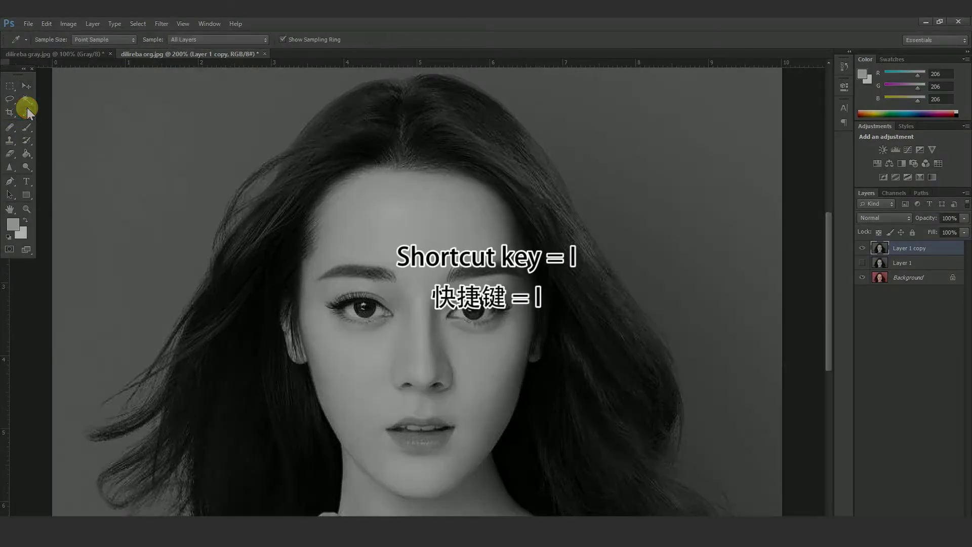
key(ctrl+plus)
click(313, 284)
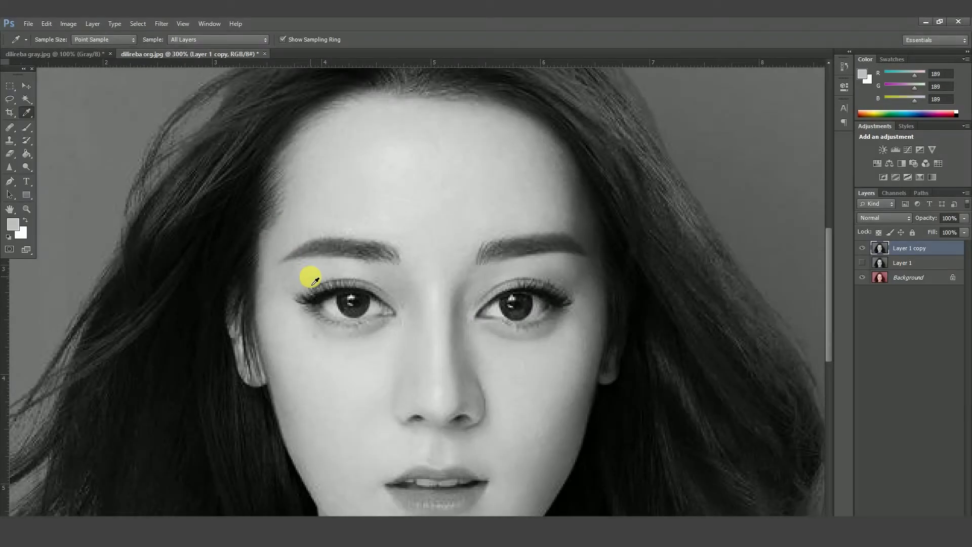
click(27, 126)
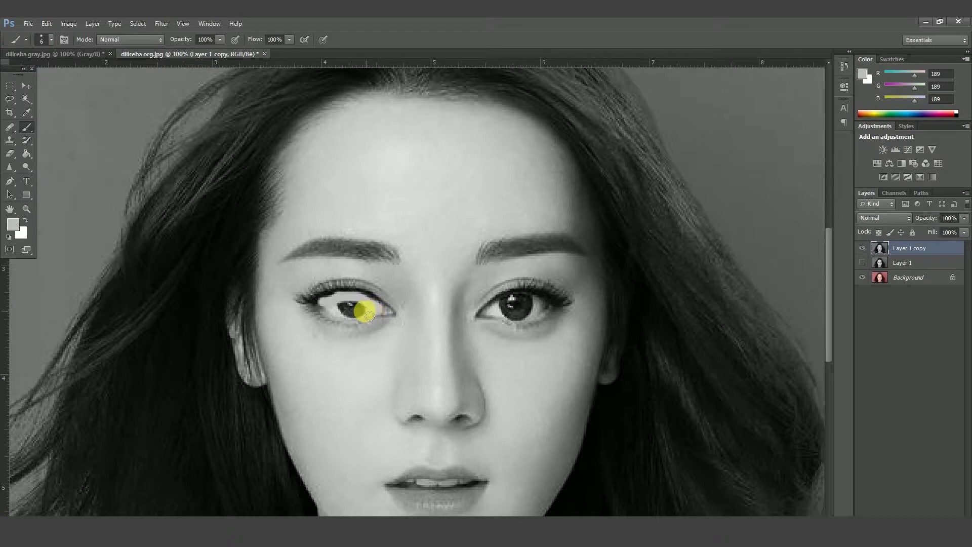
drag(328, 313, 360, 310)
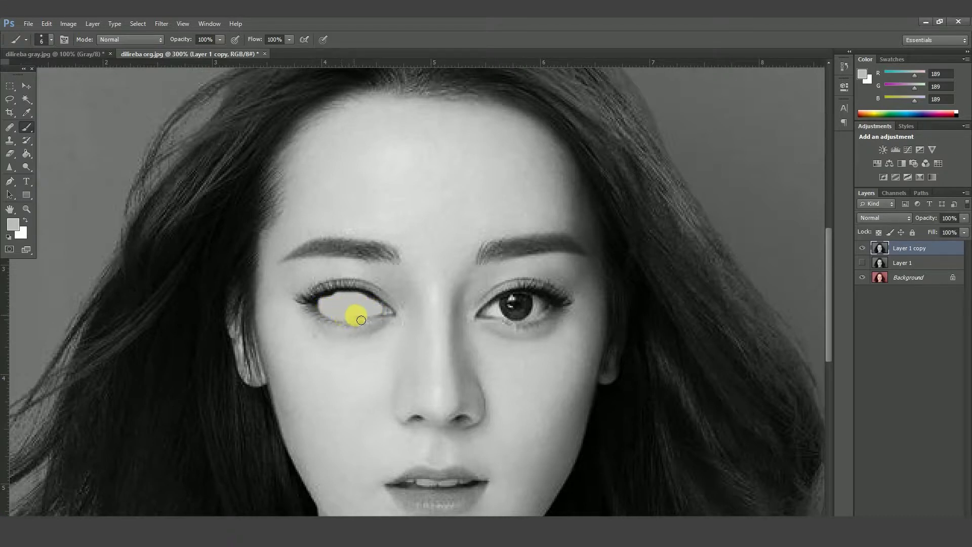
mouse_move(490, 311)
mouse_down()
mouse_move(511, 305)
mouse_move(542, 304)
mouse_move(525, 320)
mouse_move(504, 317)
mouse_move(515, 302)
mouse_move(536, 319)
mouse_up()
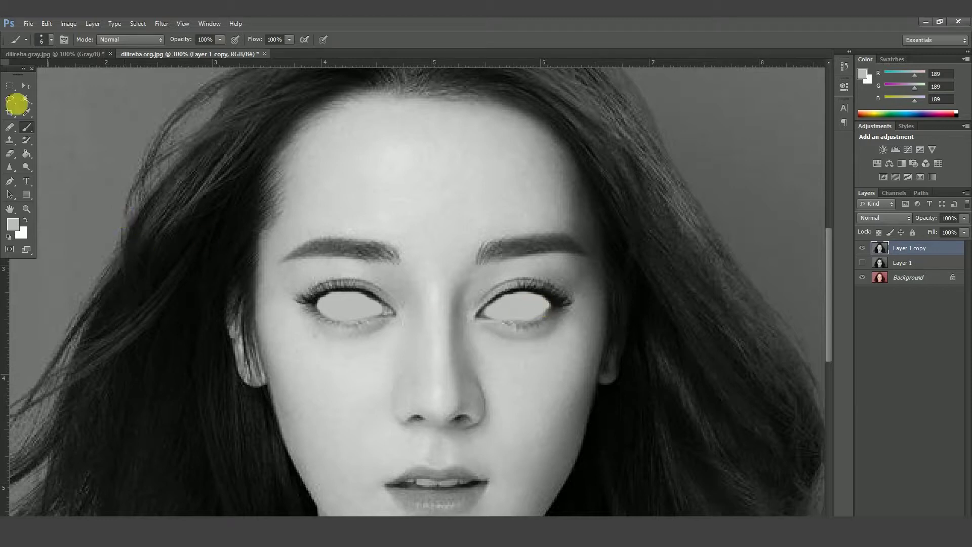
- Sample the eyelid gray (RGB 160) and paint over the lashes and the upper and lower lids of both eyes
alt+click(332, 280)
mouse_move(335, 310)
mouse_down()
mouse_move(316, 293)
mouse_move(374, 291)
mouse_move(321, 290)
mouse_move(380, 325)
mouse_move(390, 313)
mouse_up()
click(490, 305)
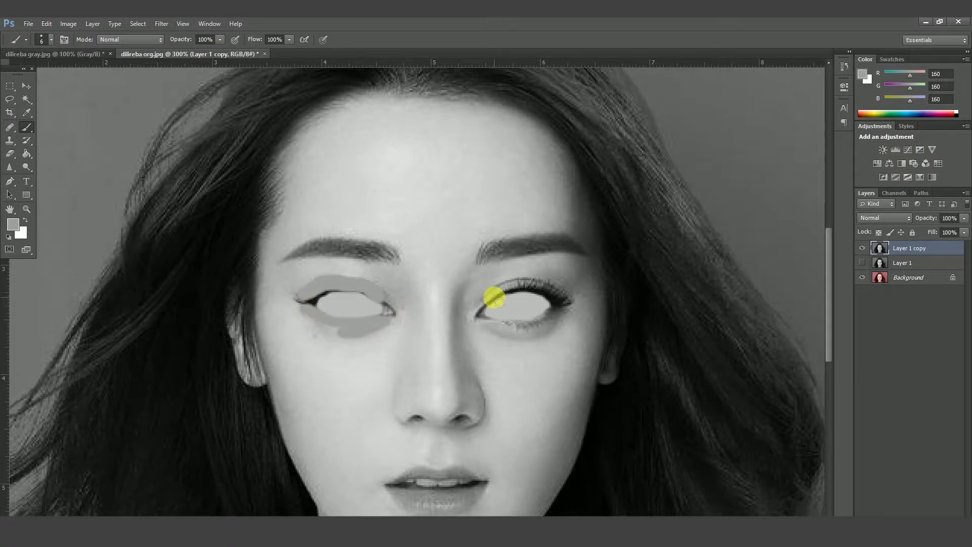
mouse_move(497, 300)
mouse_down()
mouse_move(528, 292)
mouse_move(567, 302)
mouse_move(525, 289)
mouse_move(561, 314)
mouse_move(514, 325)
mouse_up()
click(310, 303)
mouse_move(310, 303)
mouse_down()
mouse_move(354, 292)
mouse_move(320, 305)
mouse_up()
mouse_move(483, 302)
mouse_down()
mouse_move(527, 295)
mouse_move(576, 302)
mouse_move(503, 294)
mouse_move(533, 286)
mouse_move(571, 304)
mouse_move(555, 303)
mouse_move(569, 316)
mouse_move(527, 327)
mouse_up()
- Sample a light forehead gray and paint over the inner and middle parts of both eyebrows with a larger brush
alt+click(393, 225)
key(bracketright)
key(bracketright)
key(bracketright)
key(bracketright)
key(bracketright)
drag(375, 250, 387, 266)
drag(476, 256, 552, 242)
mouse_move(400, 251)
mouse_down()
mouse_move(379, 260)
mouse_move(304, 242)
mouse_move(316, 256)
mouse_up()
- Paint over the outer ends of the eyebrows with grays sampled from nearby skin, using a 9 px brush
alt+click(299, 241)
key(bracketleft)
key(bracketleft)
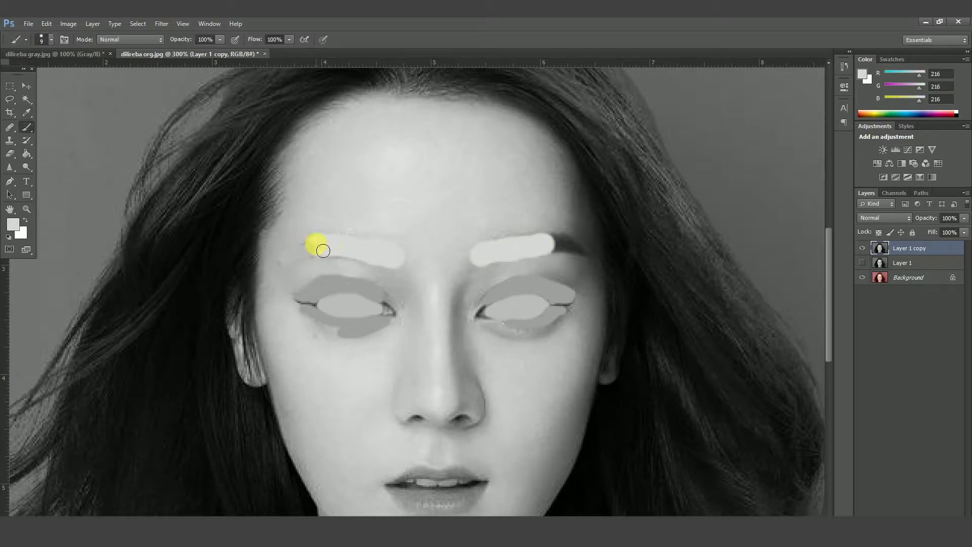
mouse_move(570, 225)
mouse_down()
mouse_move(553, 252)
mouse_move(596, 245)
mouse_move(568, 245)
mouse_up()
alt+click(568, 245)
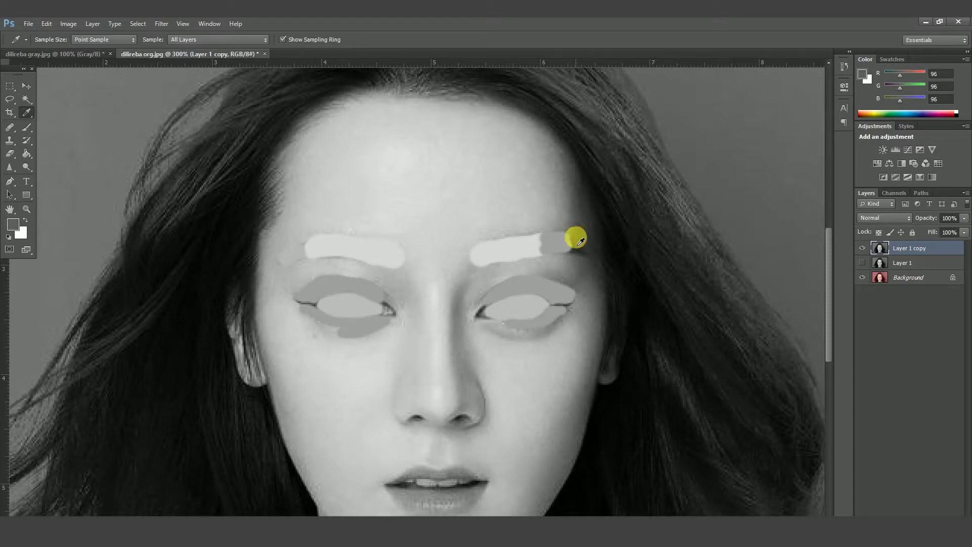
- Paint the hair left of the face with sampled near-black (RGB 5), using a 25 px brush at 55% opacity
key(ctrl+minus)
alt+click(174, 206)
key(bracketright)
key(bracketright)
key(bracketright)
key(bracketright)
key(5)
key(5)
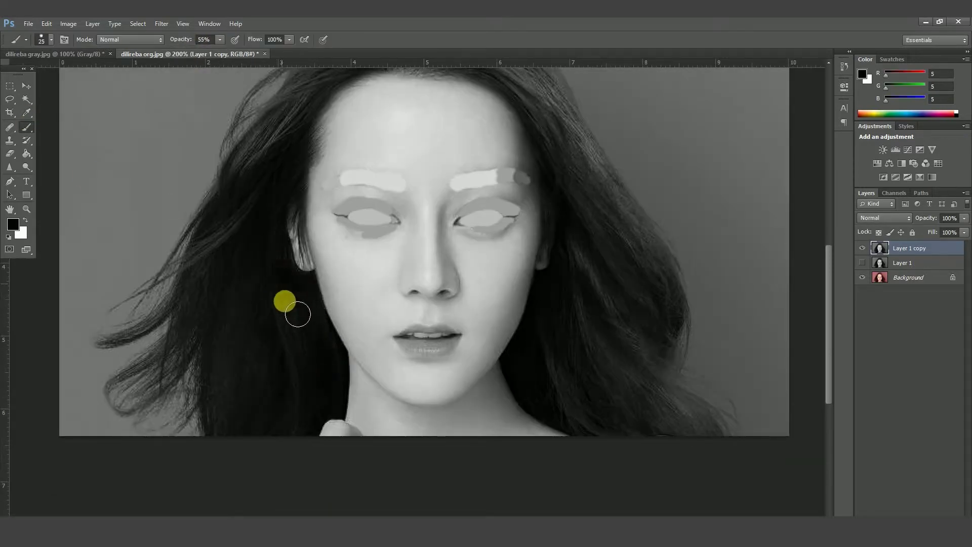
- Soften the left jaw edge and temple hairline with sampled grays (RGB 104 and 64), using 15 and 20 px brushes at 20% opacity
alt+click(515, 301)
key(2)
key(Return)
key(Return)
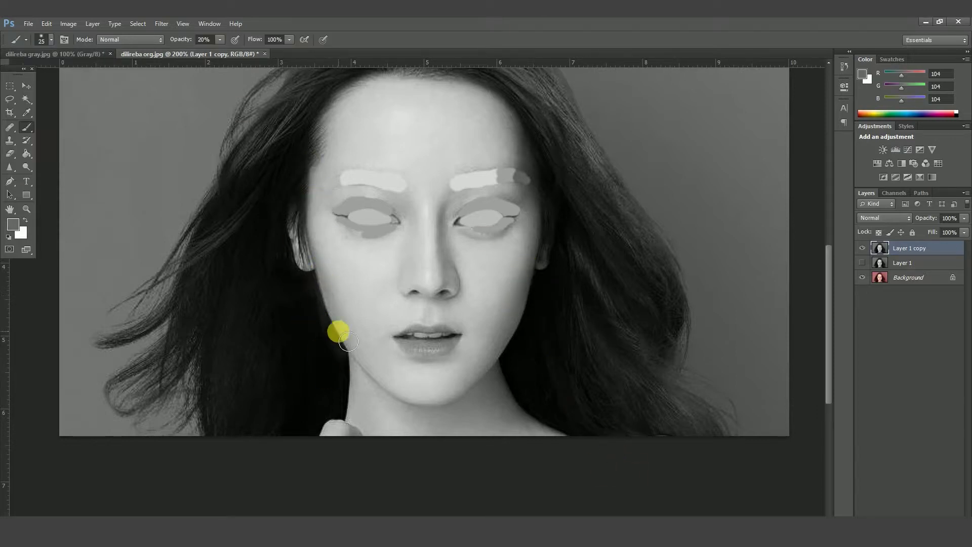
key(bracketleft)
key(bracketleft)
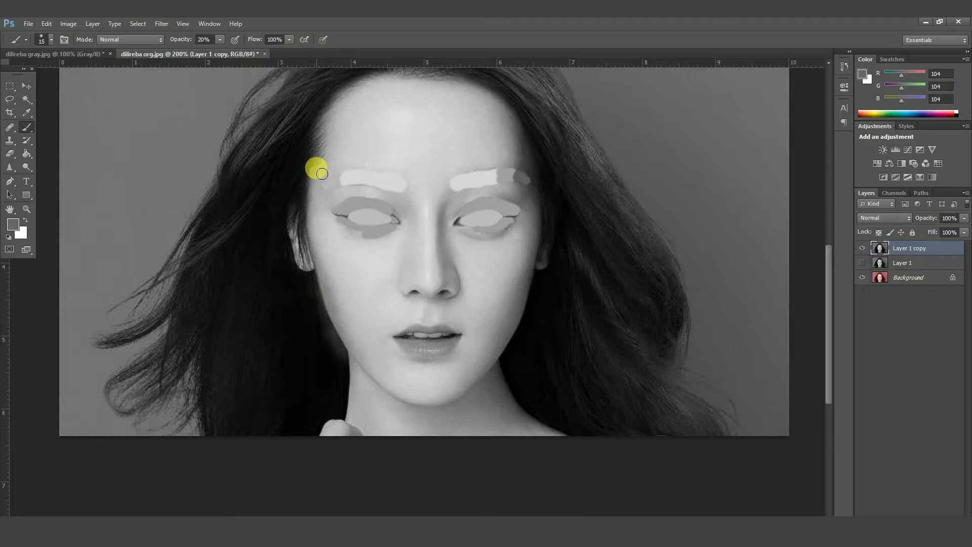
alt+click(321, 130)
key(bracketright)
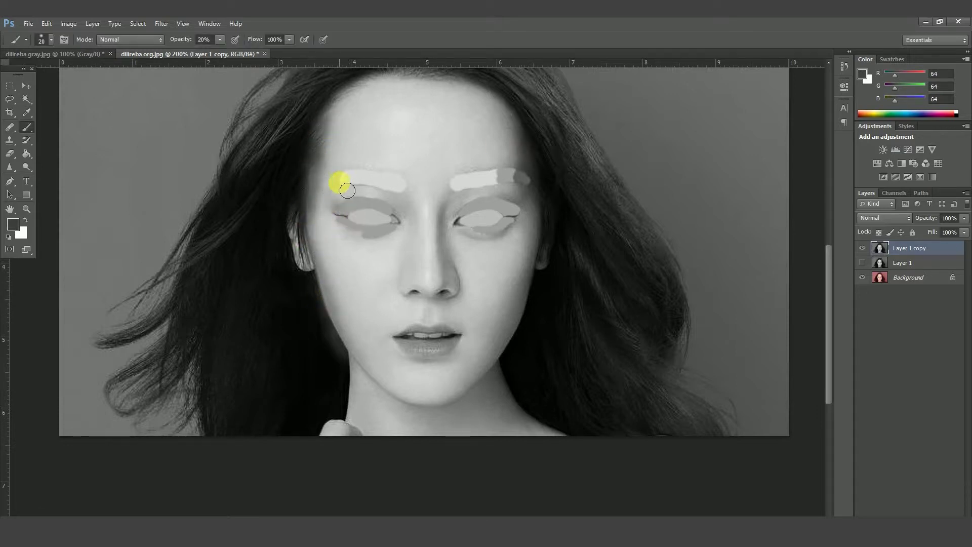
- Paint the hair edge along the left cheek and jaw with sampled near-black (RGB 10), using a 15 px brush at 100% opacity
right_click(83, 74)
alt+click(312, 293)
key(6)
key(0)
key(ctrl+plus)
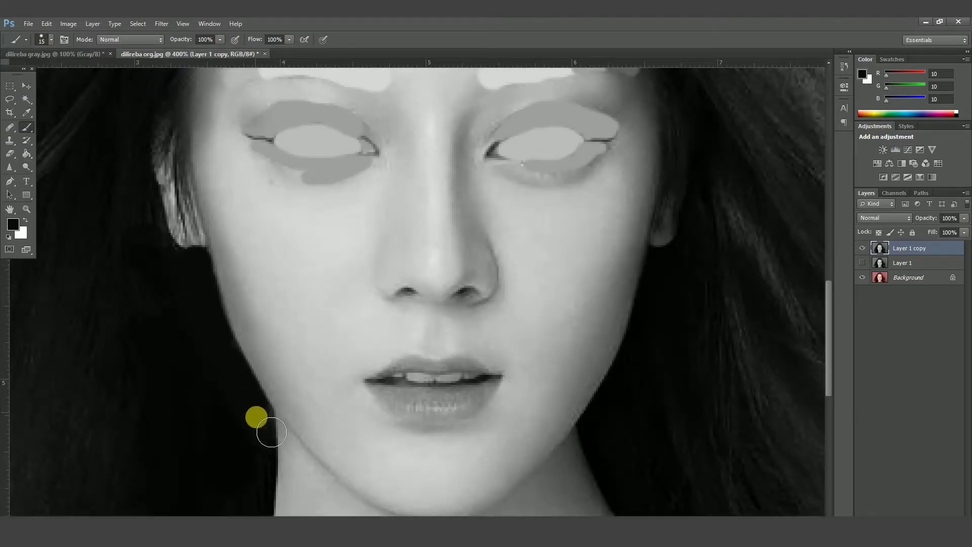
- Set the brush opacity to 62% and darken the hairline at the left temple with the near-black colour
scroll(171, 297, up, 2)
key(ctrl+minus)
scroll(187, 306, down, 1)
right_click(162, 58)
key(Escape)
key(6)
key(2)
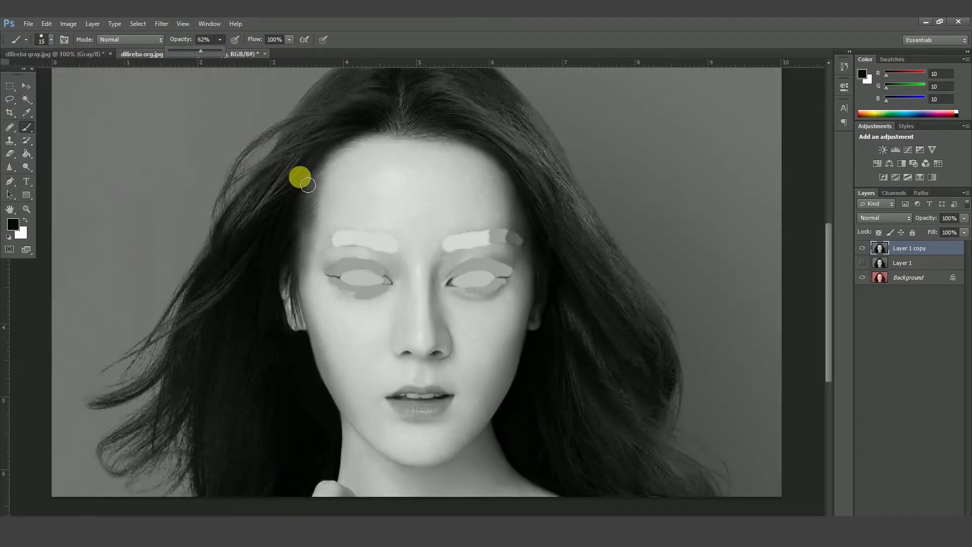
- Soften the hairline at the left temple with near-black (RGB 10), using a 7 px brush at 35% opacity
key(bracketleft)
key(bracketleft)
key(bracketleft)
key(bracketleft)
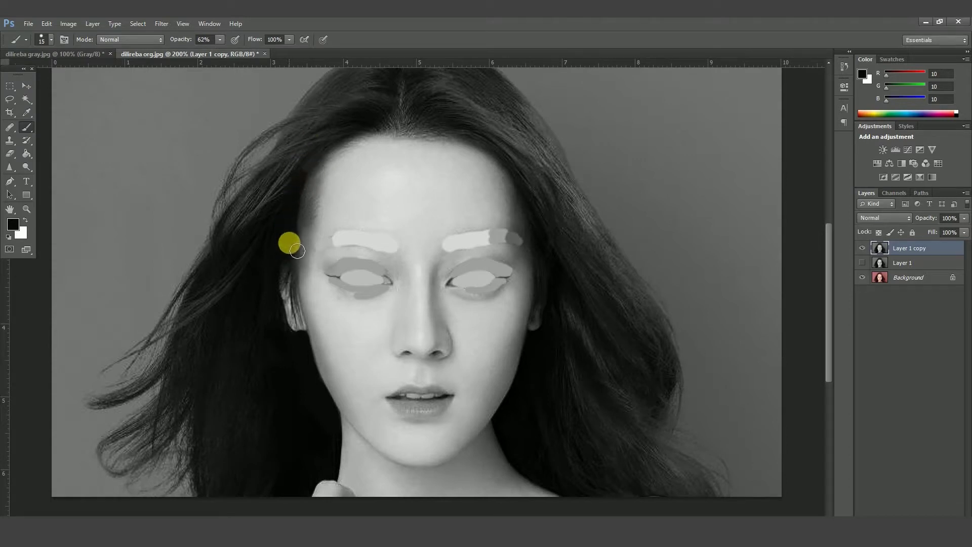
key(3)
key(5)
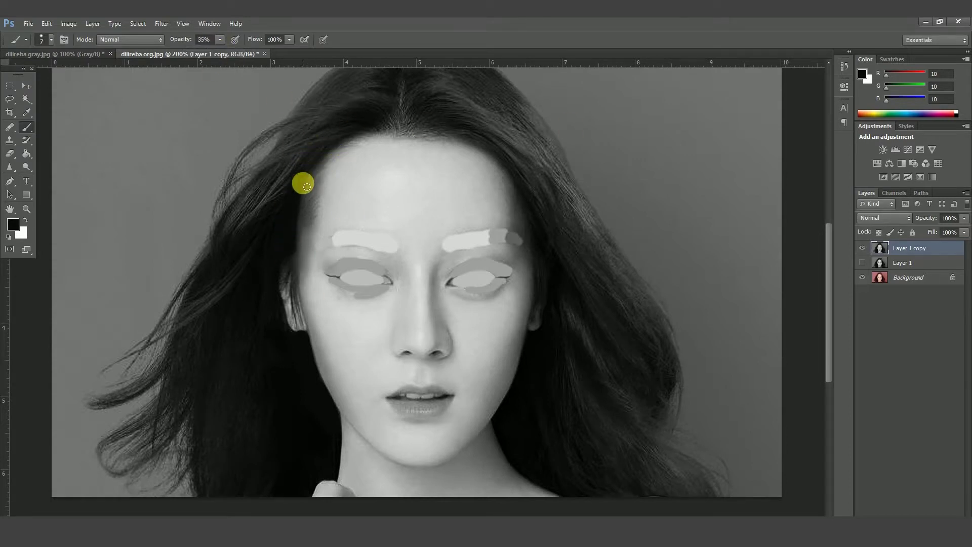
- Darken the ears with sampled dark gray (RGB 65) using a 15 px brush, and set the opacity to 54%
scroll(266, 311, down, 1)
scroll(266, 310, down, 1)
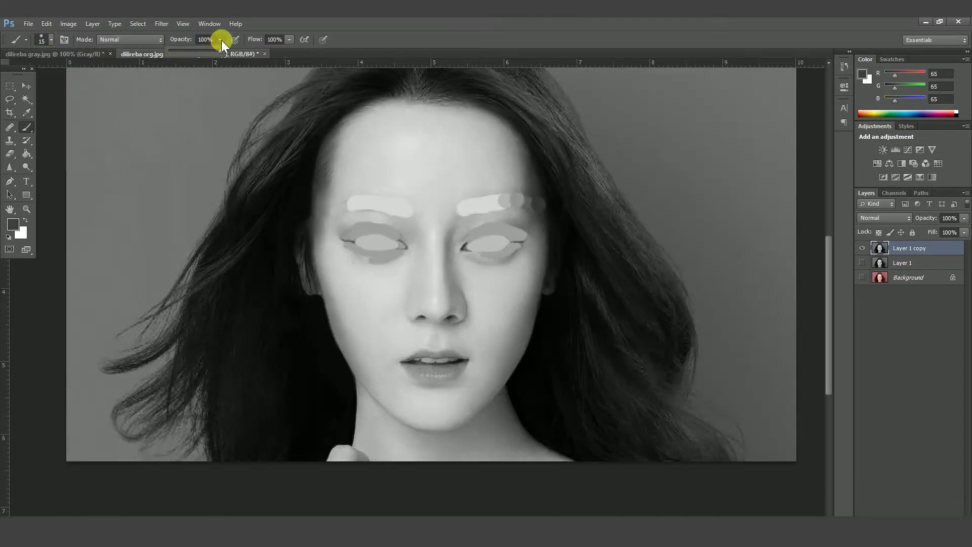
key(5)
key(4)
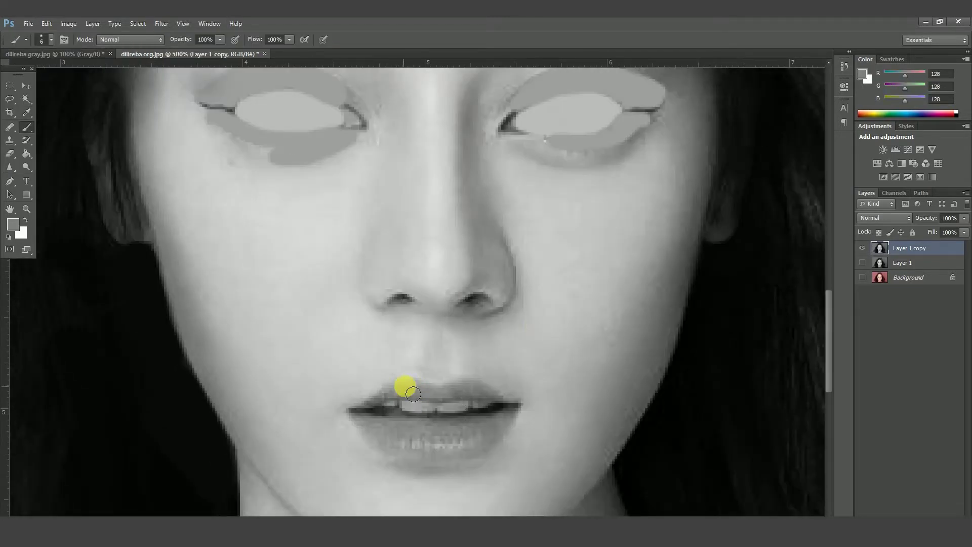
- Paint flat tones over the upper and lower lips with sampled grays (RGB 128 and 145) at 100% opacity
mouse_move(381, 407)
mouse_down()
mouse_move(500, 399)
mouse_move(388, 398)
mouse_move(364, 424)
mouse_move(516, 416)
mouse_move(418, 437)
mouse_move(374, 434)
mouse_move(434, 436)
mouse_move(388, 445)
mouse_move(467, 452)
mouse_move(410, 445)
mouse_up()
alt+click(461, 465)
mouse_move(460, 466)
mouse_down()
mouse_move(430, 479)
mouse_move(426, 460)
mouse_move(408, 461)
mouse_move(456, 444)
mouse_move(381, 445)
mouse_up()
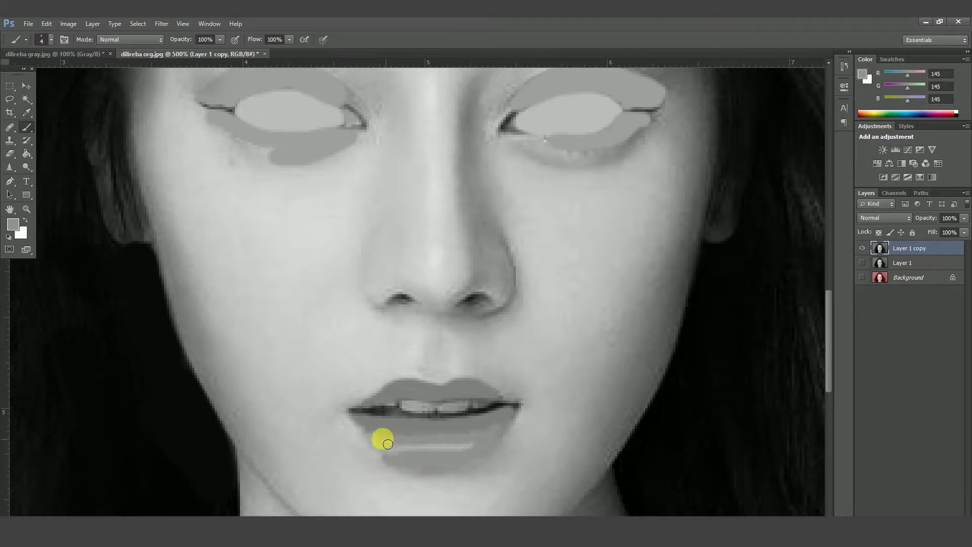
- Shade the neck with sampled near-black (RGB 10), using 40 and 25 px brushes at 19%, 12% and 7% opacity
key(ctrl+minus)
alt+click(369, 401)
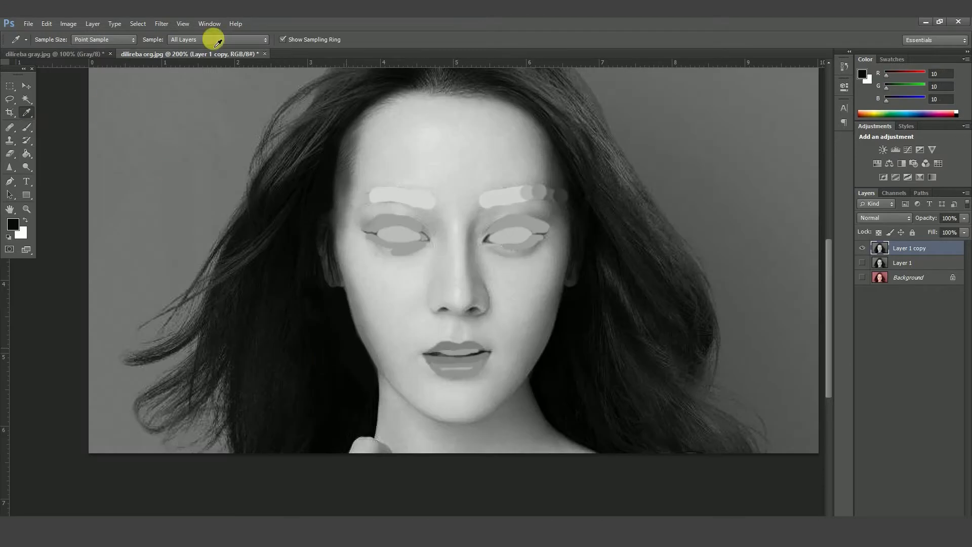
key(b)
click(51, 40)
click(221, 37)
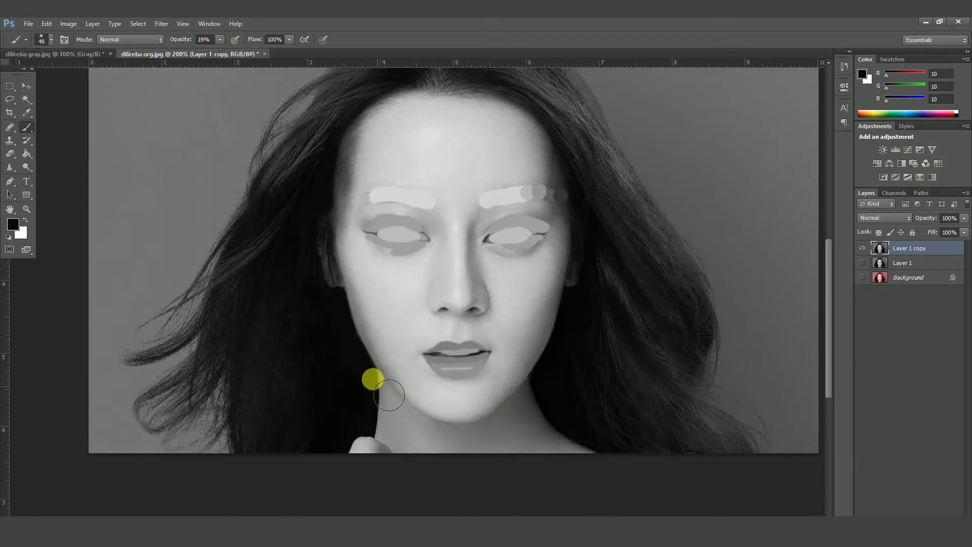
key(1)
key(2)
key(bracketleft)
key(bracketleft)
key(bracketleft)
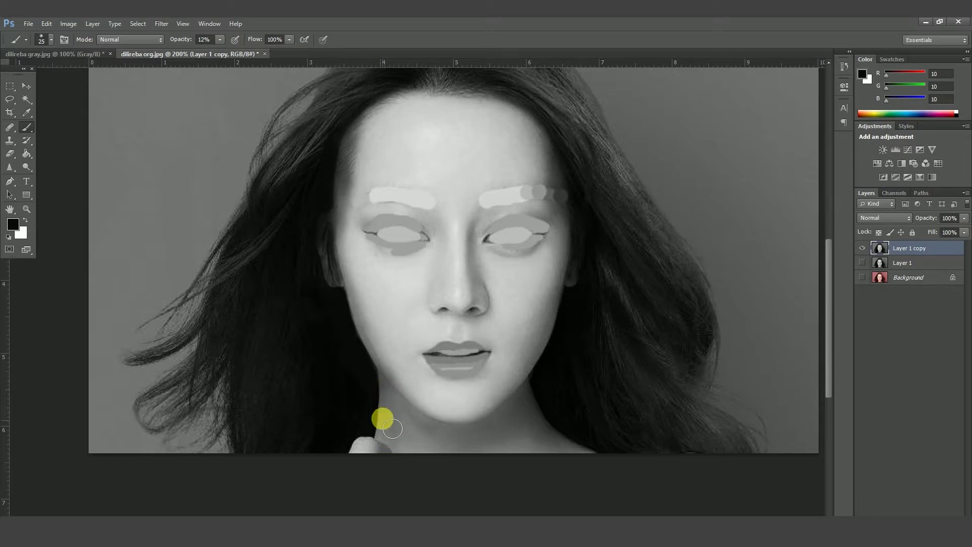
key(0)
key(7)
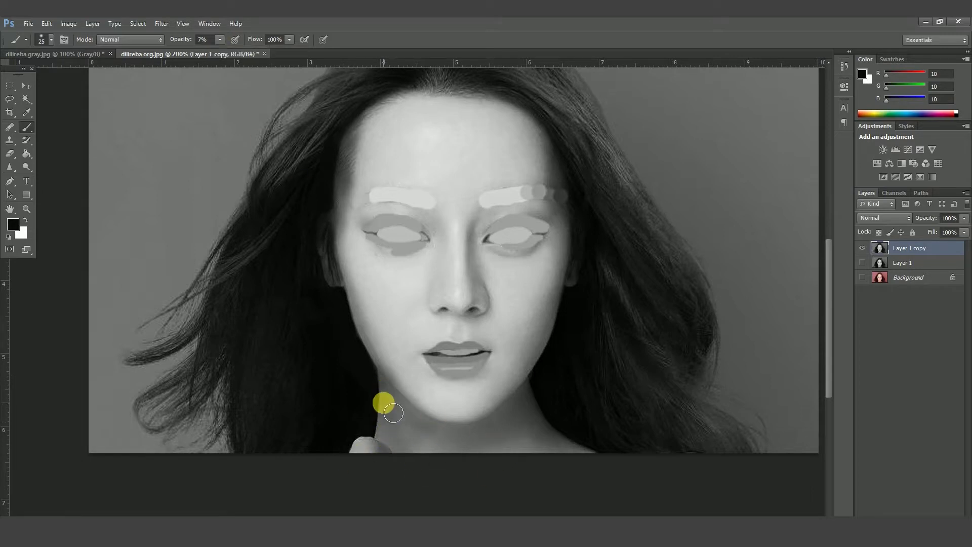
mouse_move(481, 479)
mouse_down()
mouse_move(358, 316)
mouse_move(435, 460)
mouse_move(656, 399)
mouse_up()
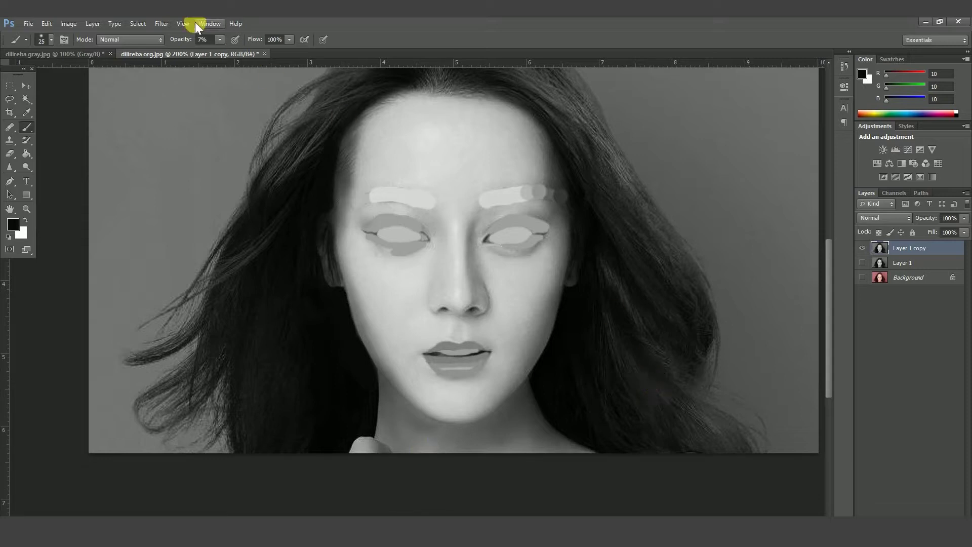
- Apply a Gaussian Blur to the painted Layer 1 copy
click(161, 23)
mouse_move(221, 189)
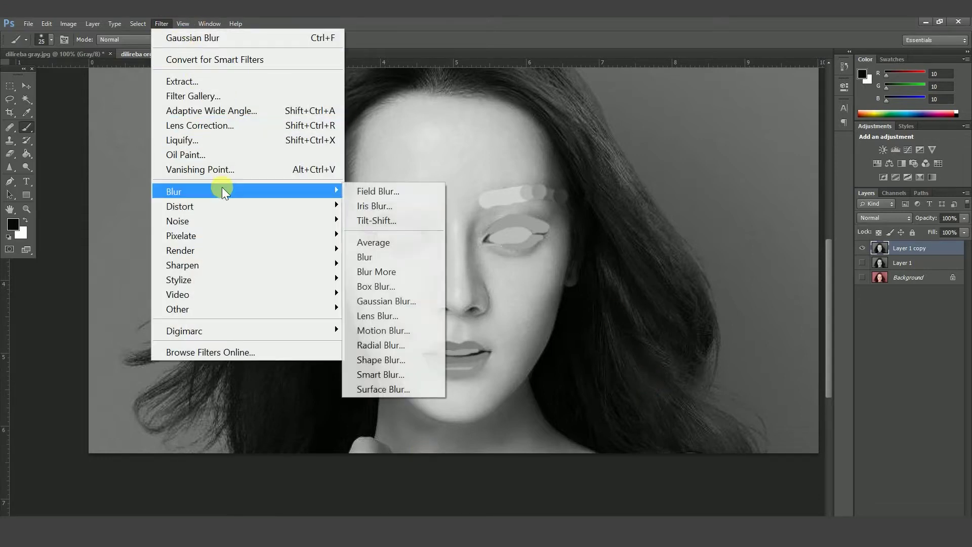
click(385, 299)
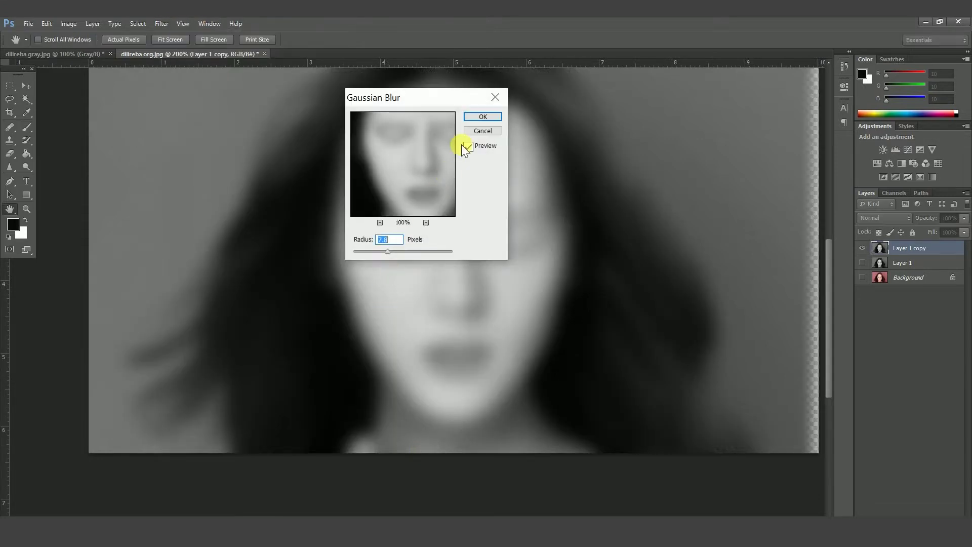
click(473, 118)
key(b)
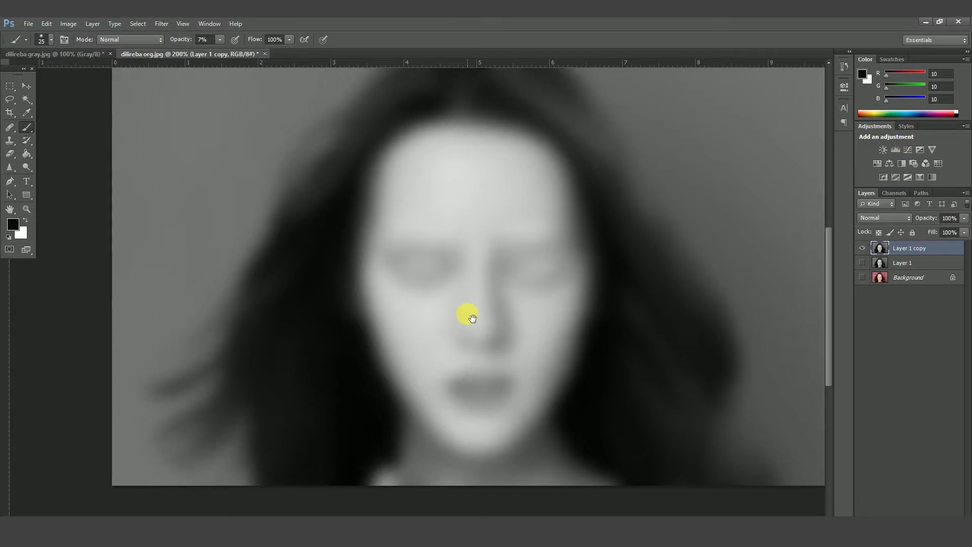
- Save the blurred image in the DILIREBA folder as the JPEG "dilireba 3D.jpg", with quality 12 (Maximum) and Progressive format
click(27, 24)
click(59, 205)
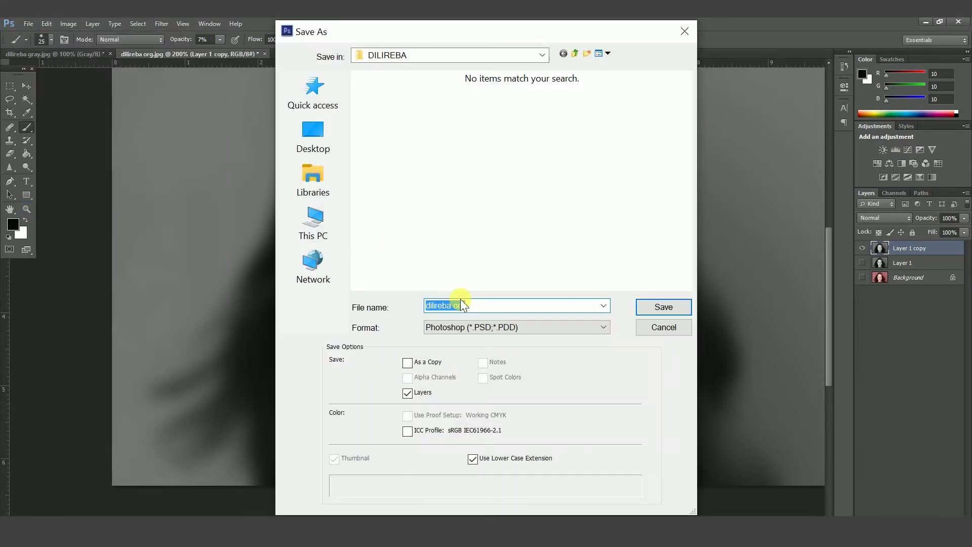
click(513, 311)
key(BackSpace)
key(BackSpace)
key(BackSpace)
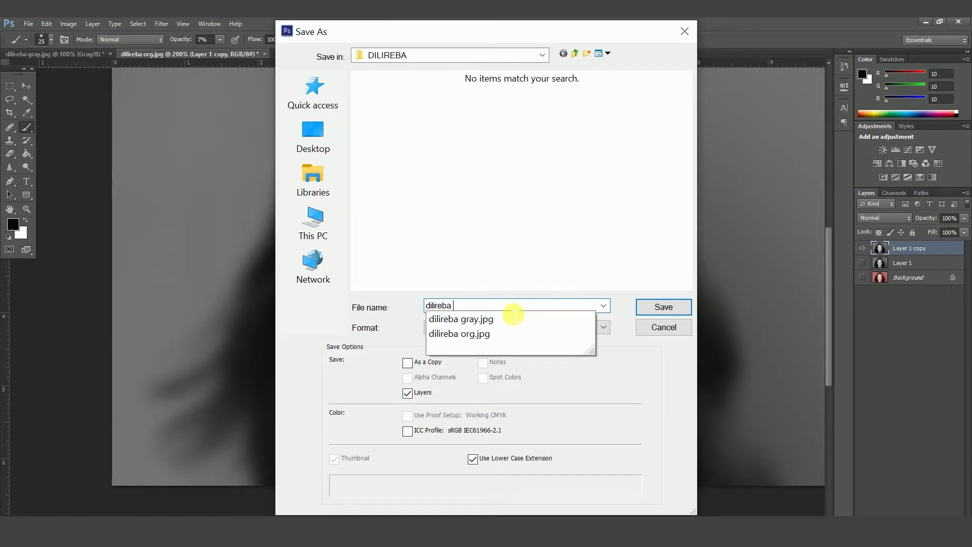
text(3D)
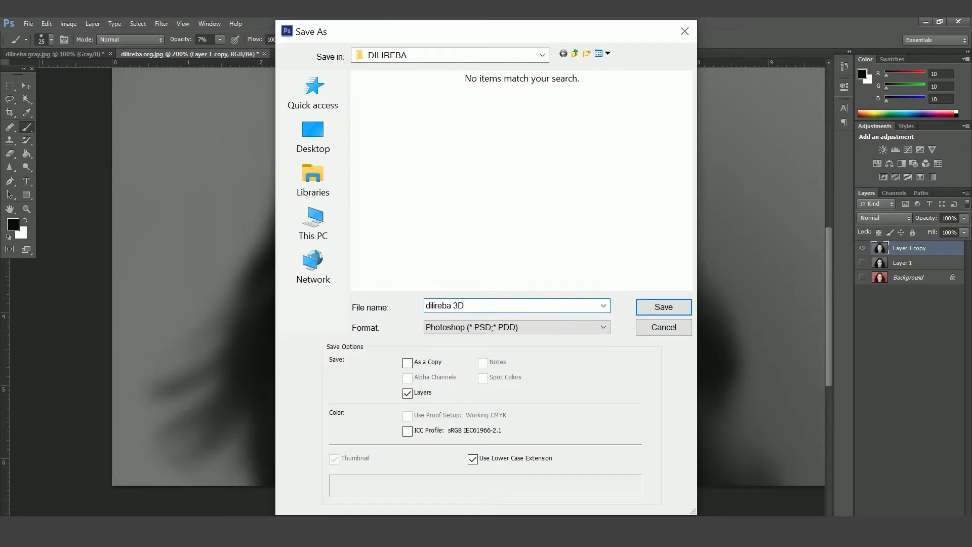
click(512, 327)
click(479, 420)
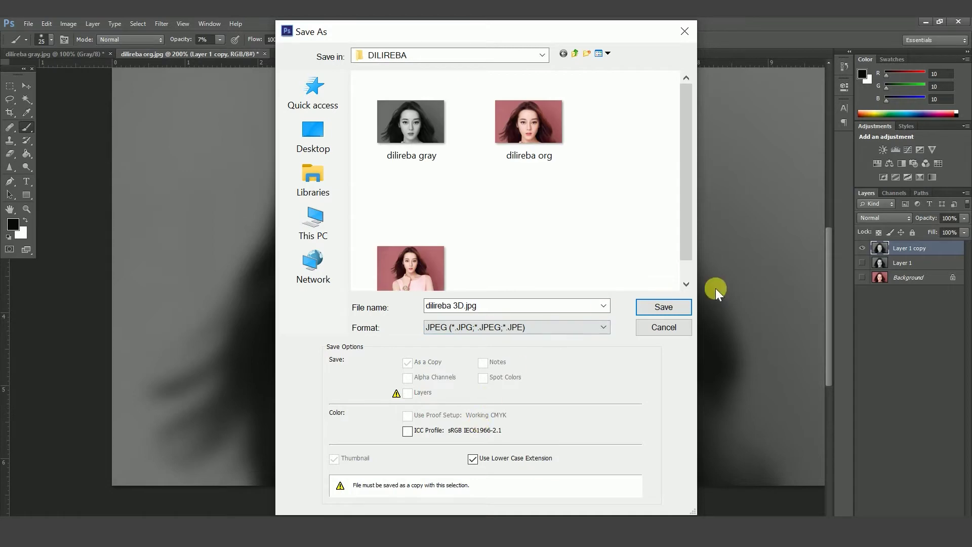
click(668, 303)
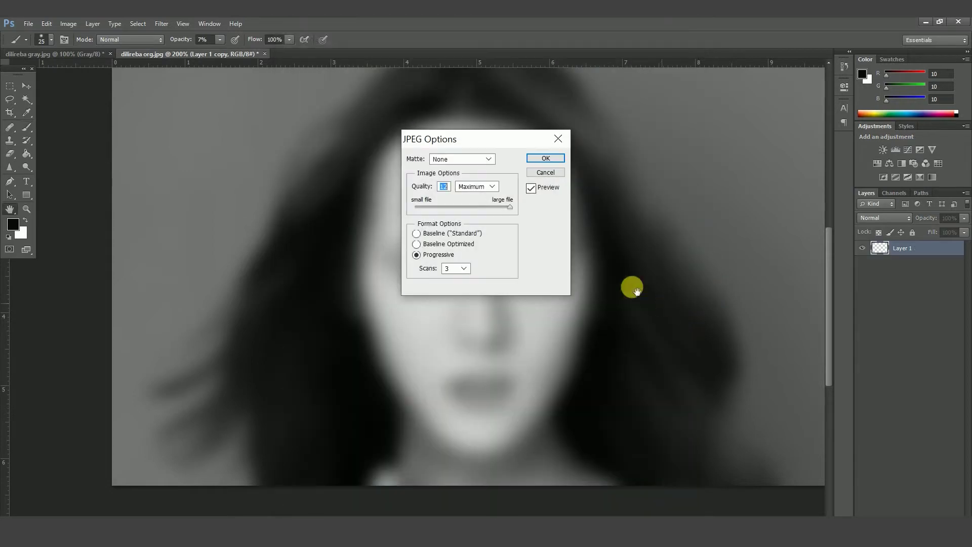
click(560, 162)
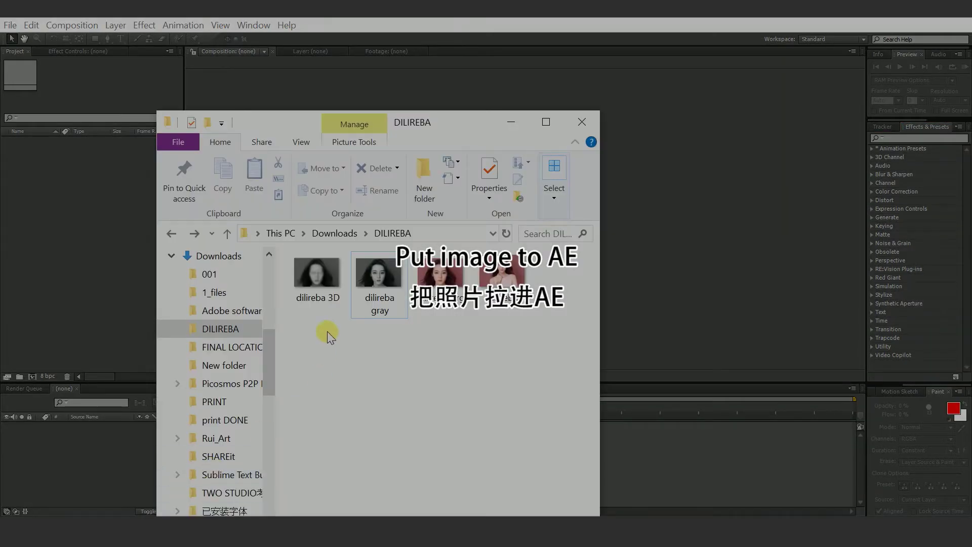
- Import dilireba 3D.jpg and dilireba org.jpg from the DILIREBA folder into the After Effects project
click(326, 299)
drag(329, 300, 69, 270)
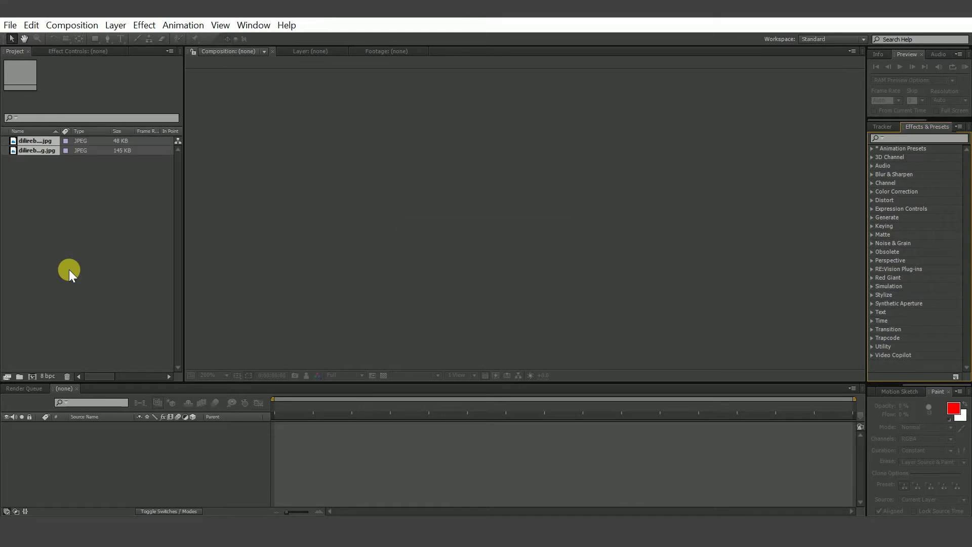
- Create a composition from dilireba org.jpg and place dilireba 3D.jpg as the layer above it
click(49, 151)
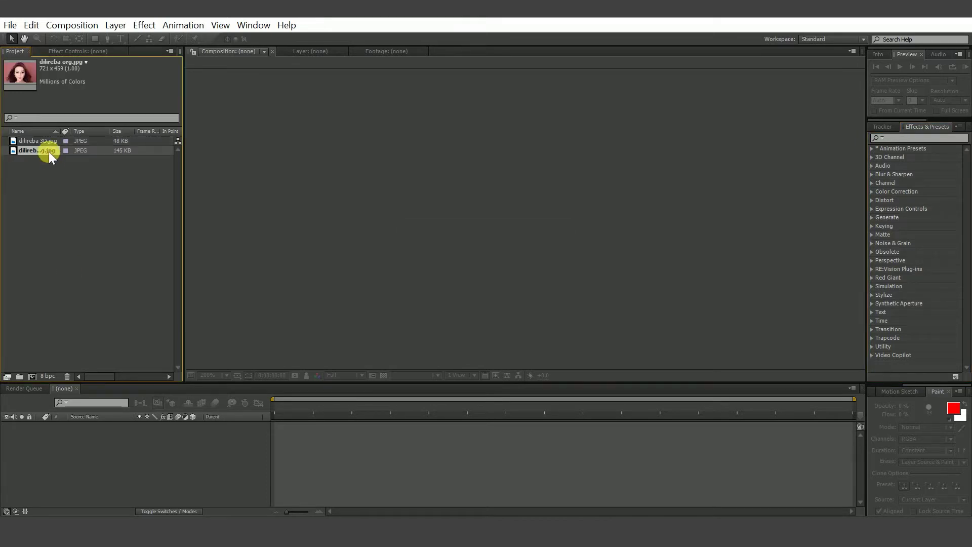
drag(48, 151, 75, 438)
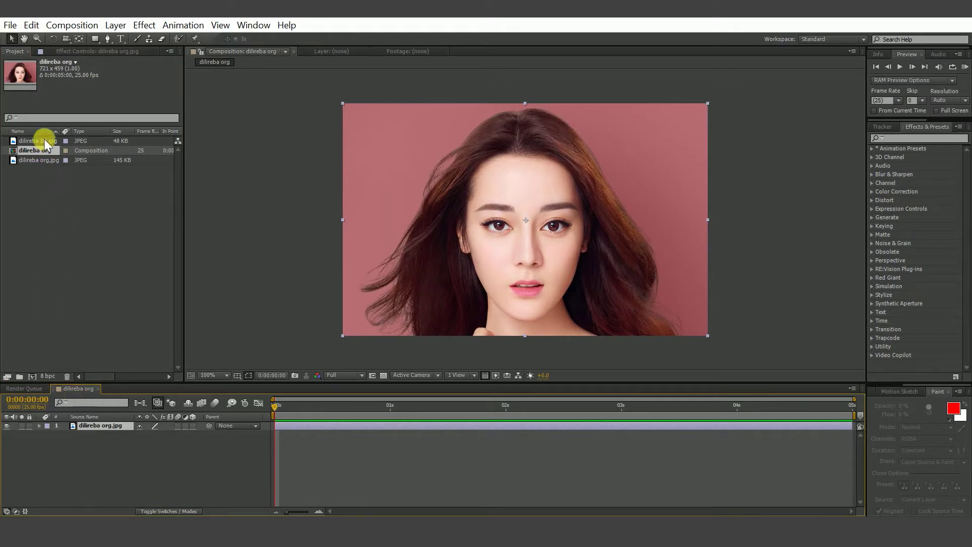
click(44, 138)
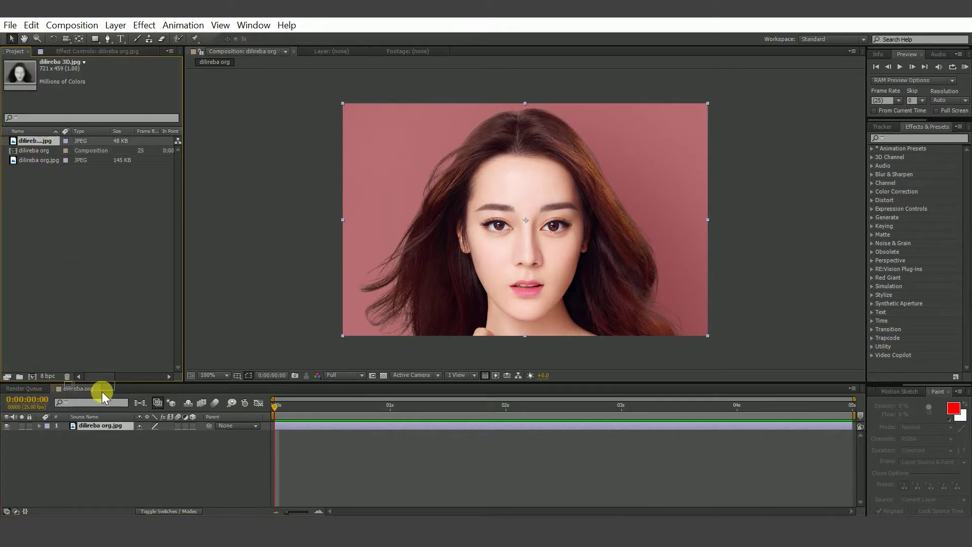
drag(102, 381, 99, 421)
- Set the scale of both the dilireba 3D.jpg and dilireba org.jpg layers to 105%
click(112, 433)
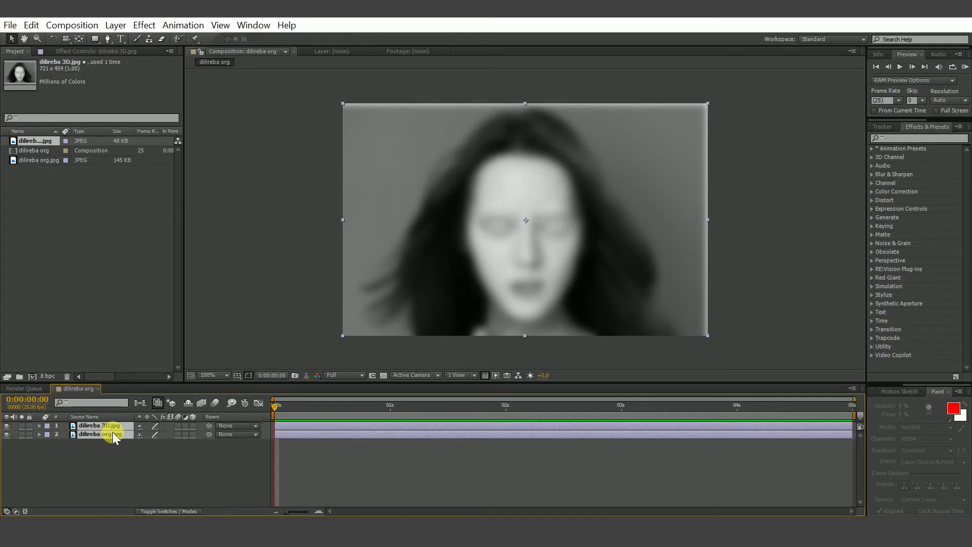
key(s)
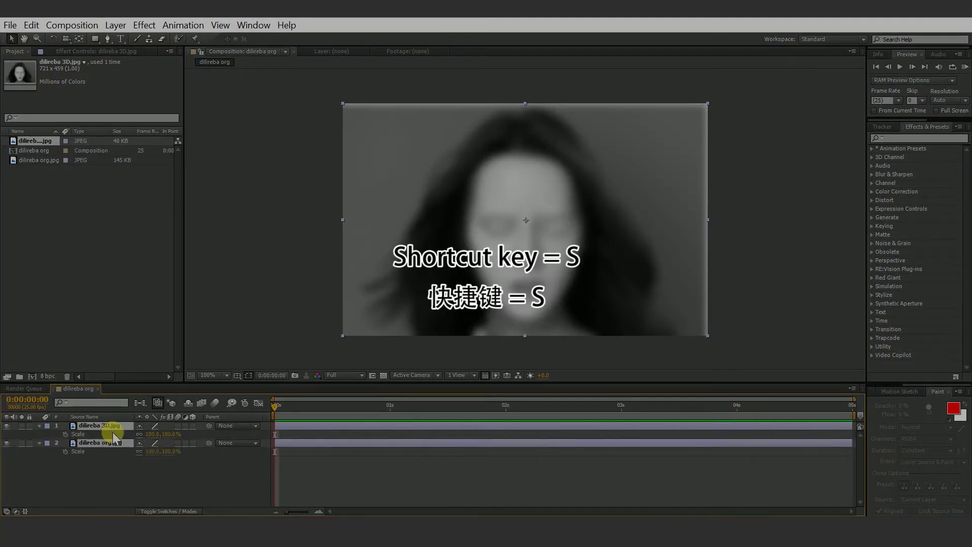
click(154, 435)
text(105)
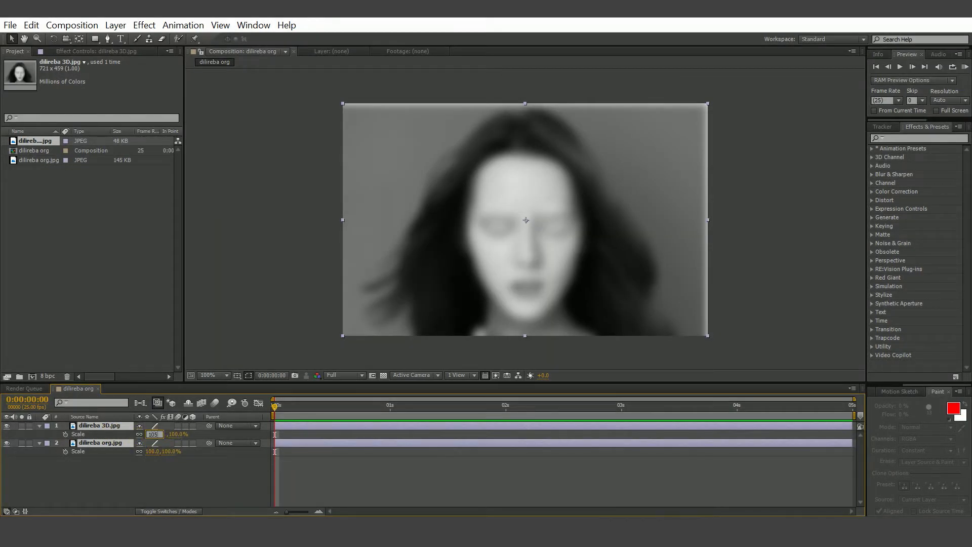
click(155, 438)
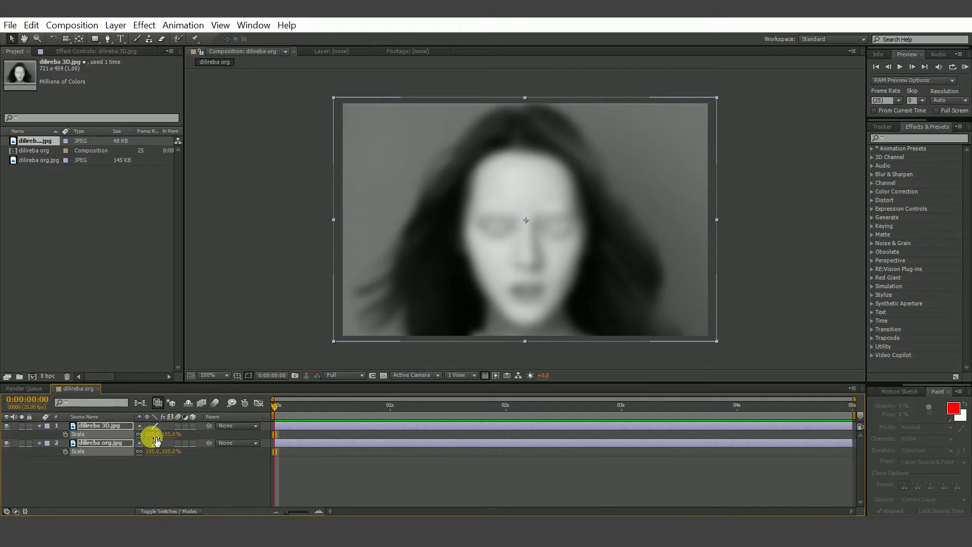
- Move both image layers up to a vertical position of 220.5 and collapse their properties
key(p)
drag(162, 437, 157, 436)
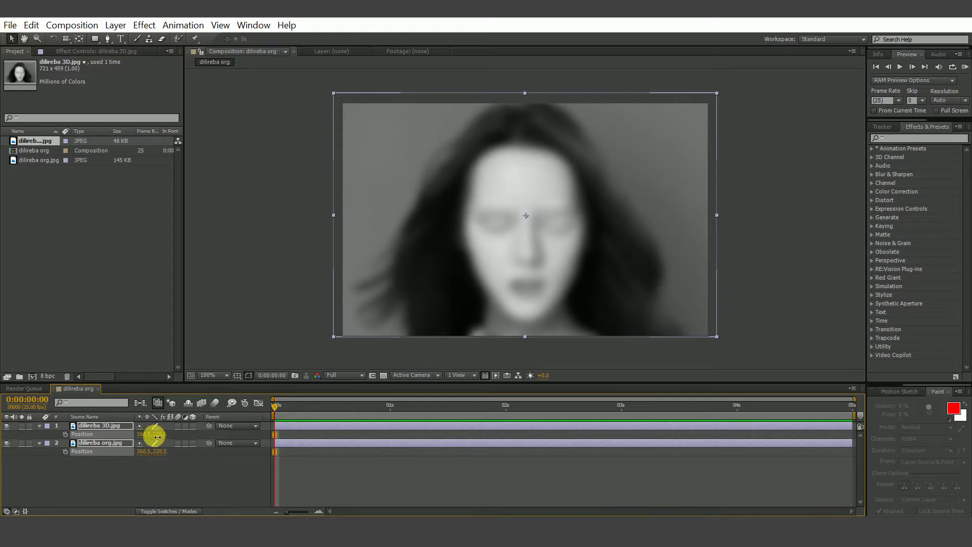
click(164, 493)
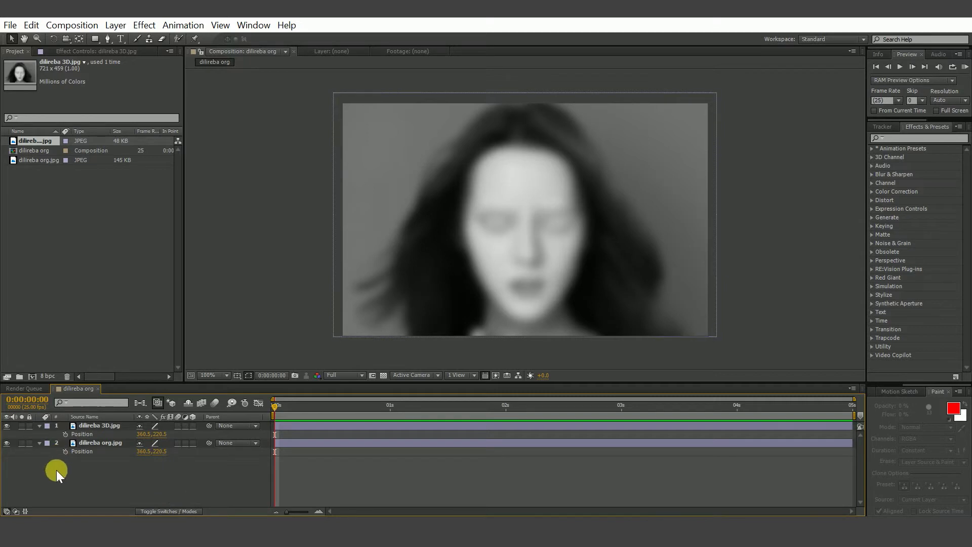
click(41, 427)
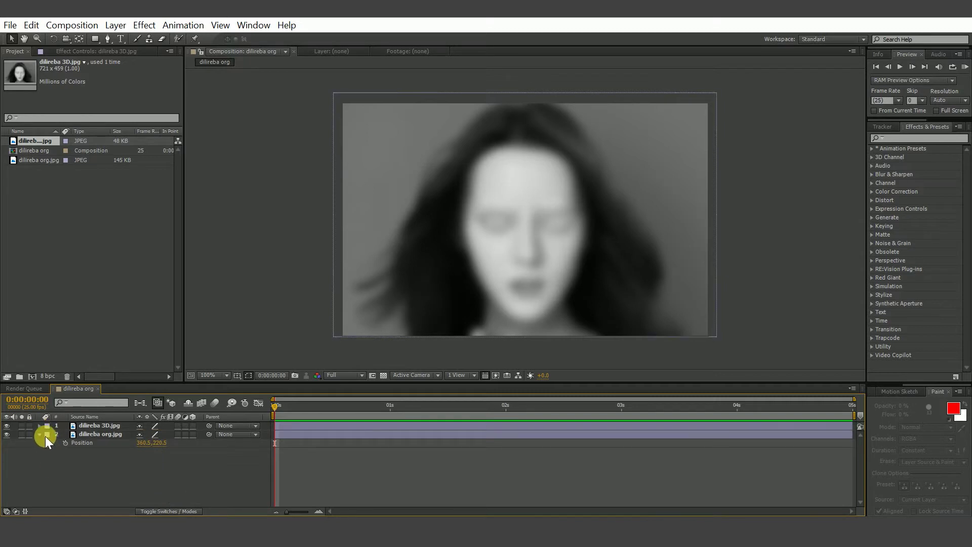
click(40, 433)
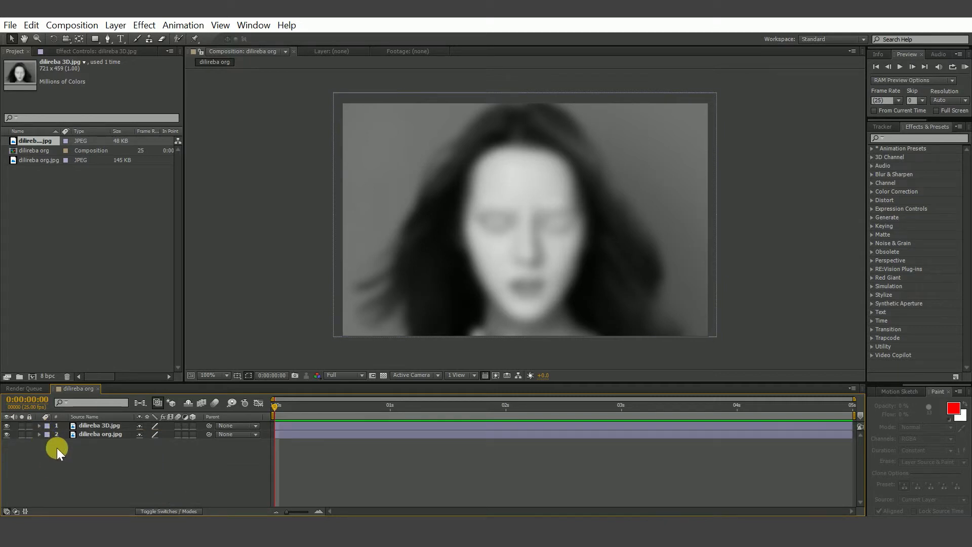
- Find the Displacement Map effect and apply it to the dilireba org.jpg layer
click(103, 433)
click(933, 140)
text(d)
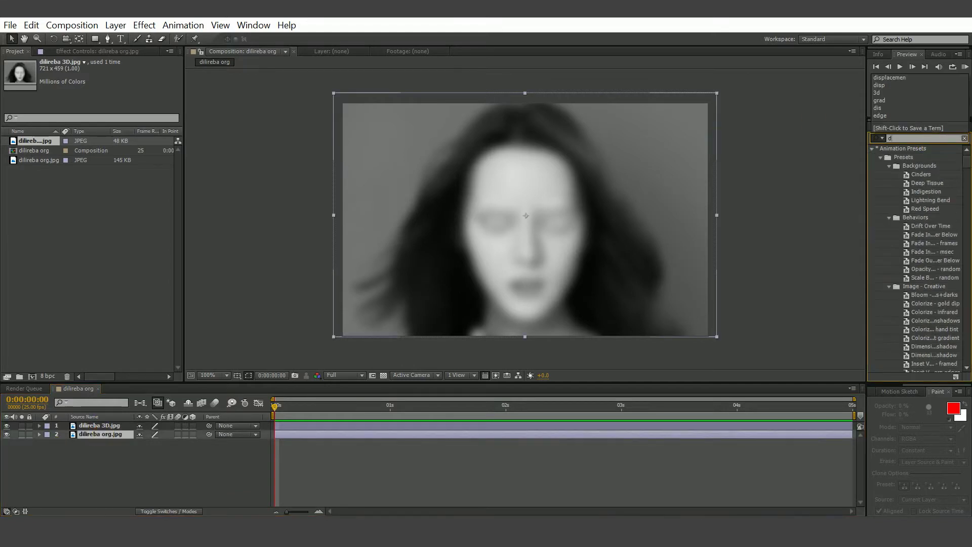
text(isplacement map)
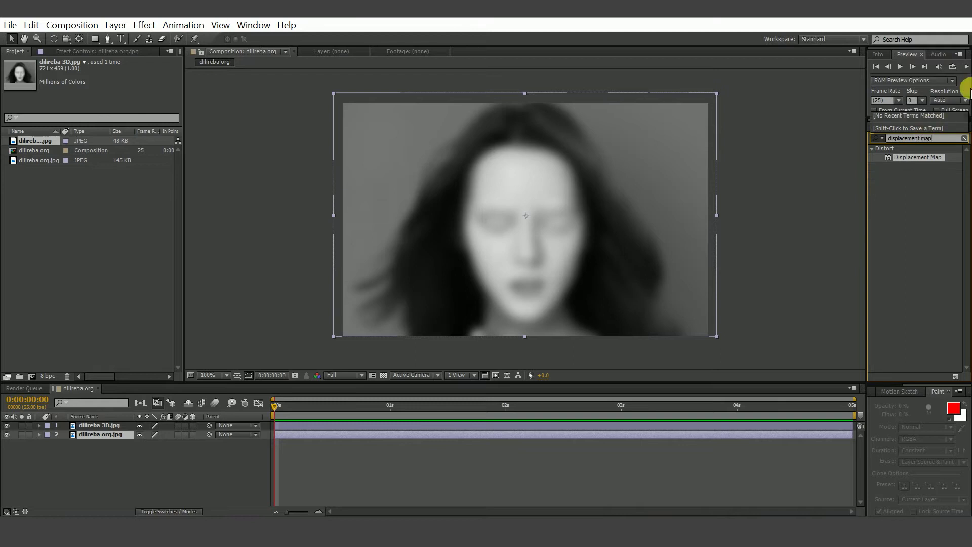
drag(916, 158, 118, 435)
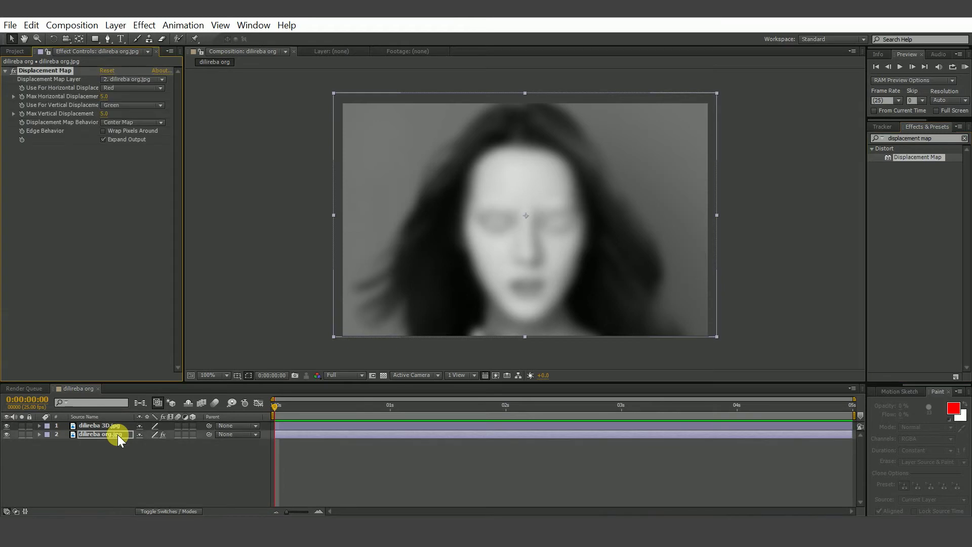
- Set the displacement map layer to dilireba 3D.jpg and use Luminance for both horizontal and vertical displacement
click(128, 78)
click(133, 111)
click(129, 87)
click(140, 163)
click(128, 104)
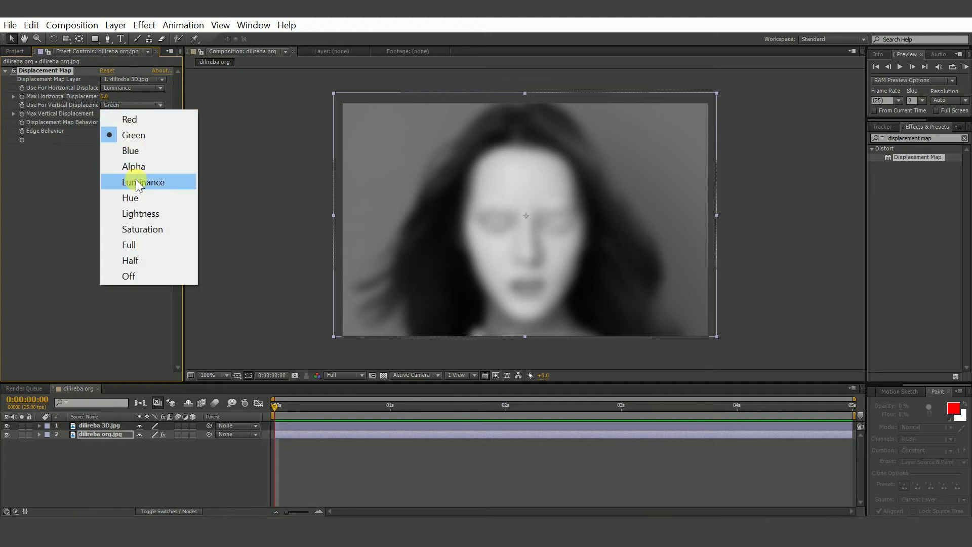
click(136, 181)
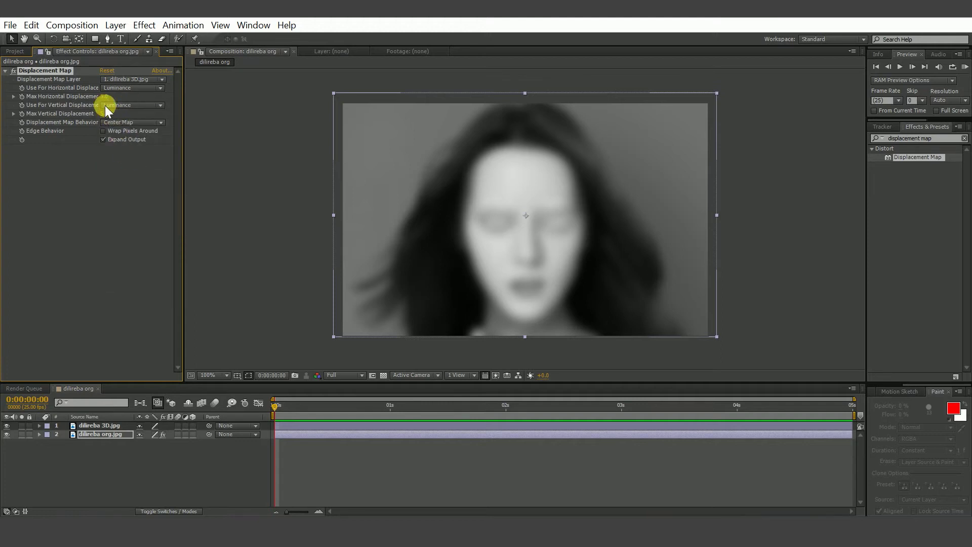
- Hide the dilireba 3D.jpg layer and keyframe Max Horizontal Displacement at -6.0 at the start of the composition
click(7, 426)
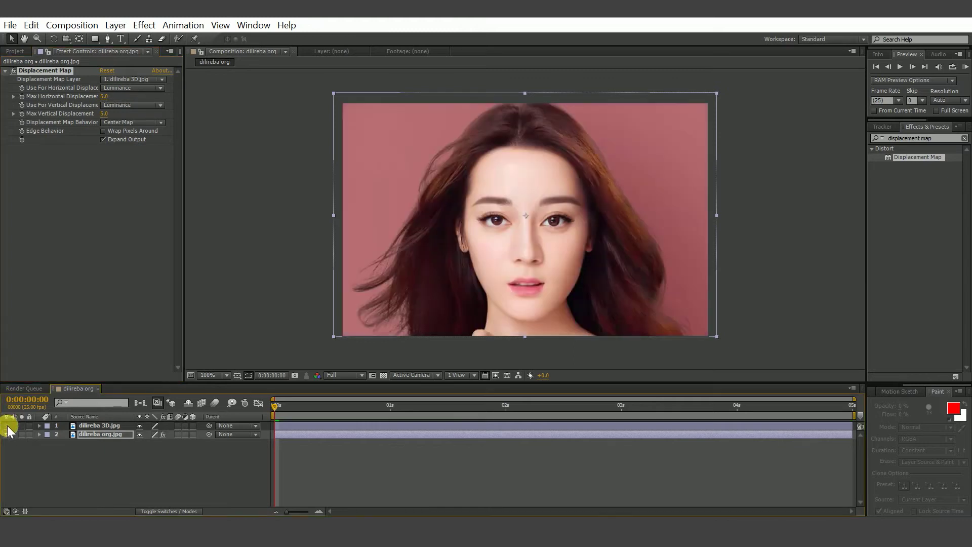
drag(104, 96, 104, 115)
click(21, 96)
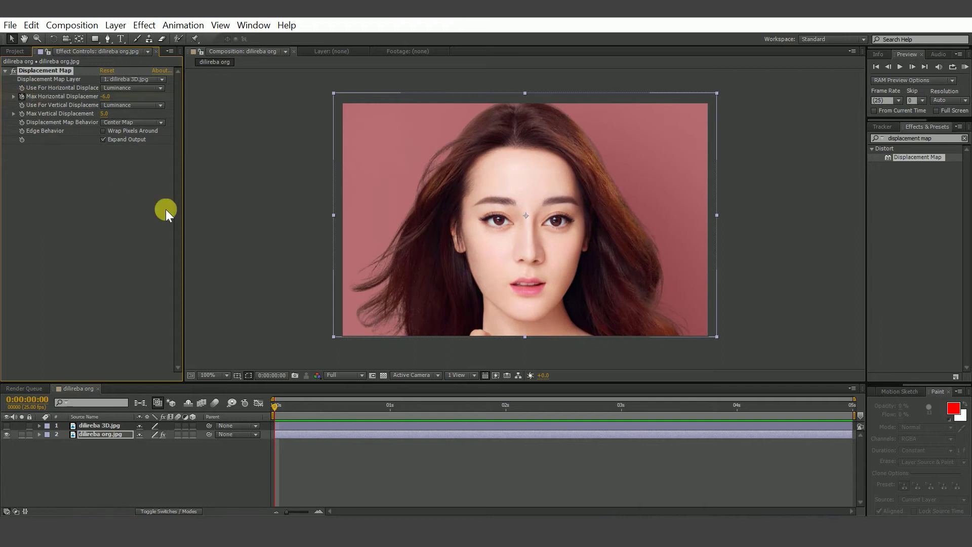
- Add a positive Max Horizontal Displacement keyframe at 0:00:02:00 and play back the animation
drag(498, 417, 503, 413)
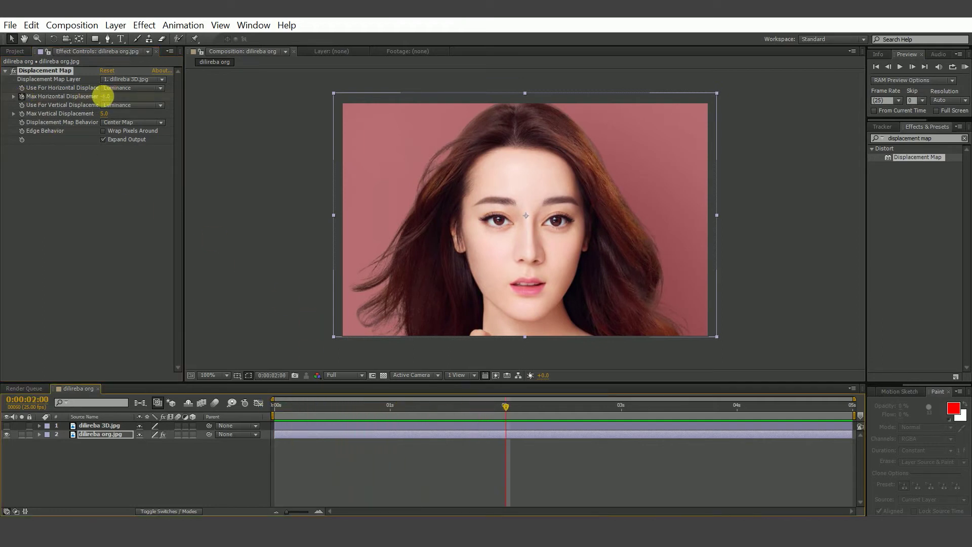
mouse_move(107, 97)
mouse_down()
mouse_move(120, 99)
mouse_move(109, 96)
mouse_up()
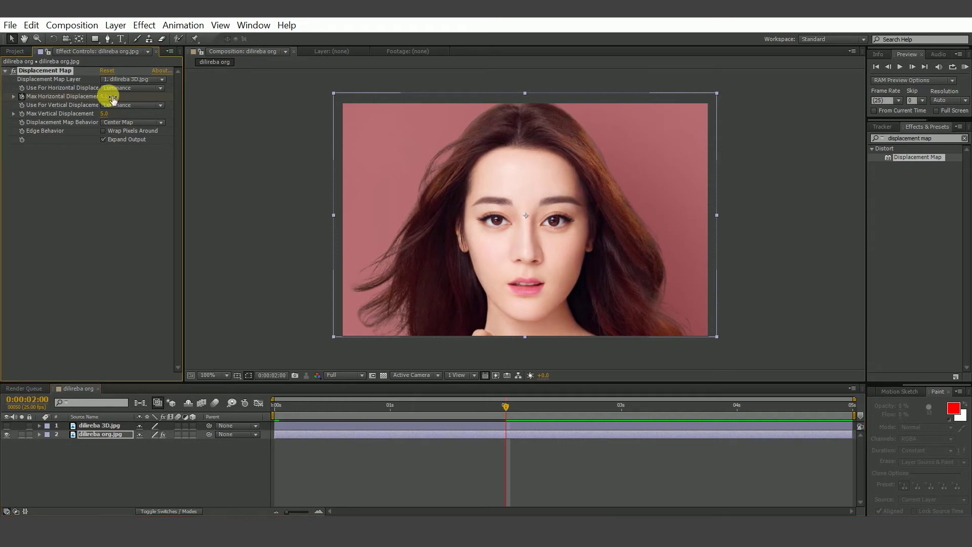
key(space)
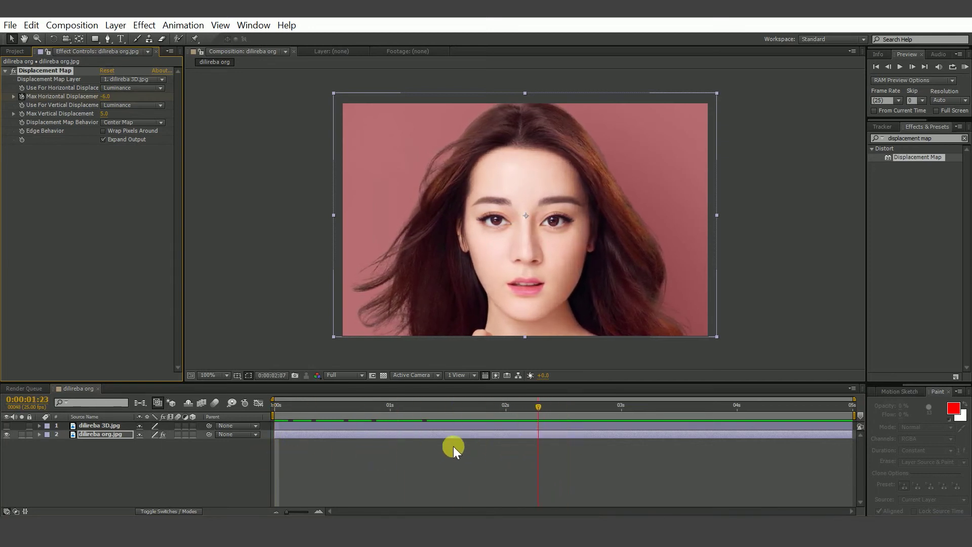
- Shorten the work area to end at 2 seconds and run a RAM preview of it
drag(853, 415, 511, 430)
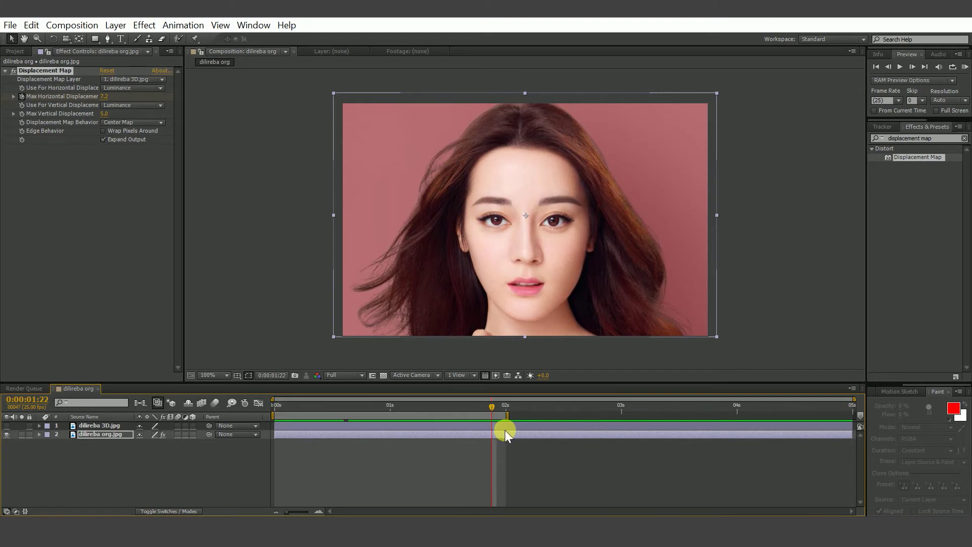
click(965, 67)
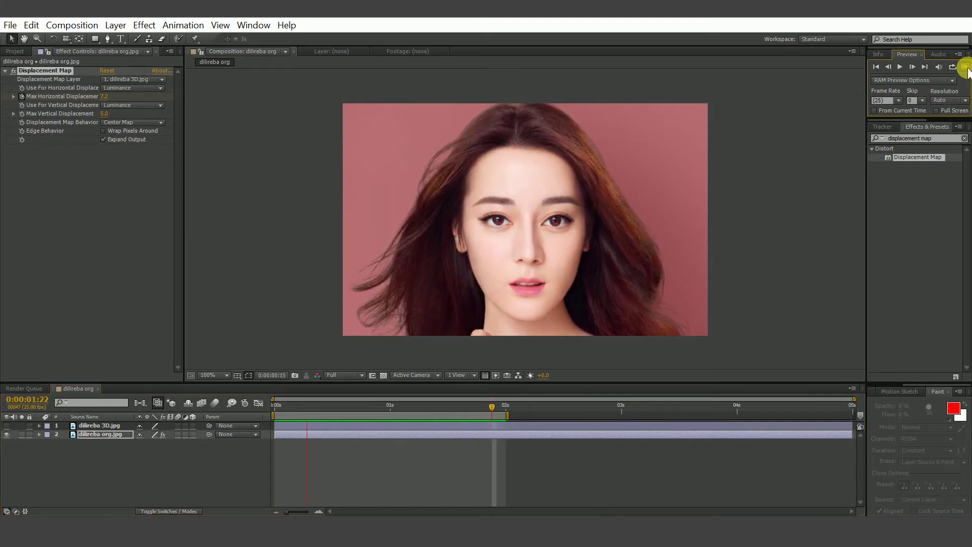
key(space)
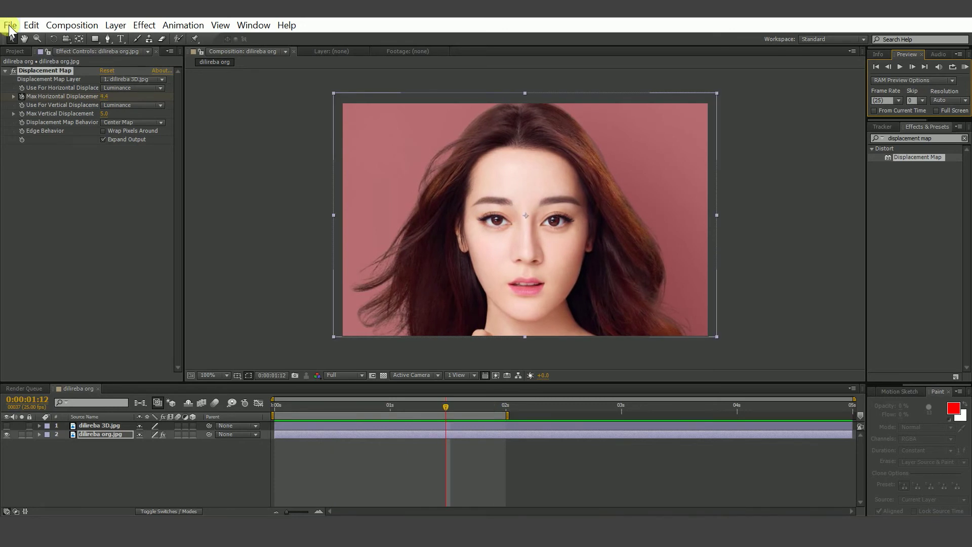
- Add the composition to the render queue and set its output module format to H.264
click(10, 27)
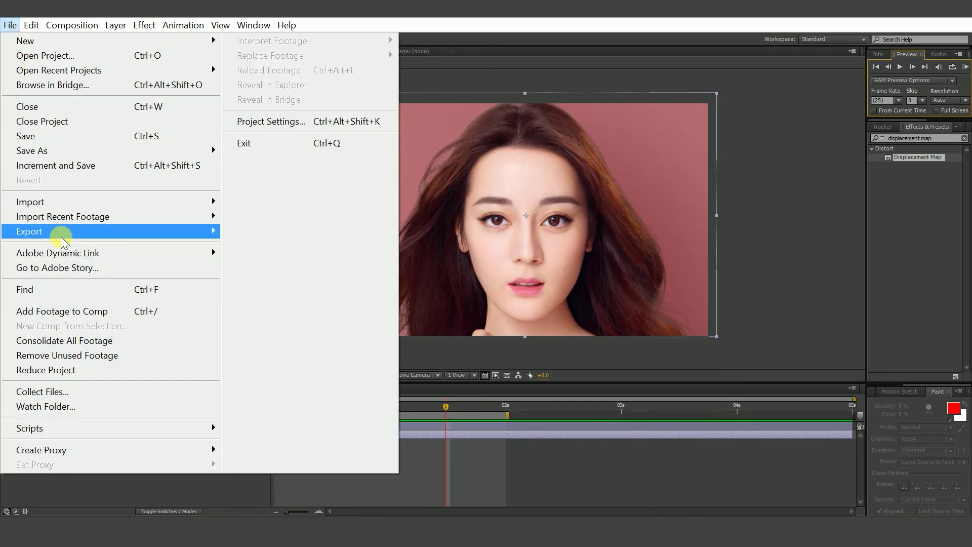
mouse_move(60, 236)
click(278, 234)
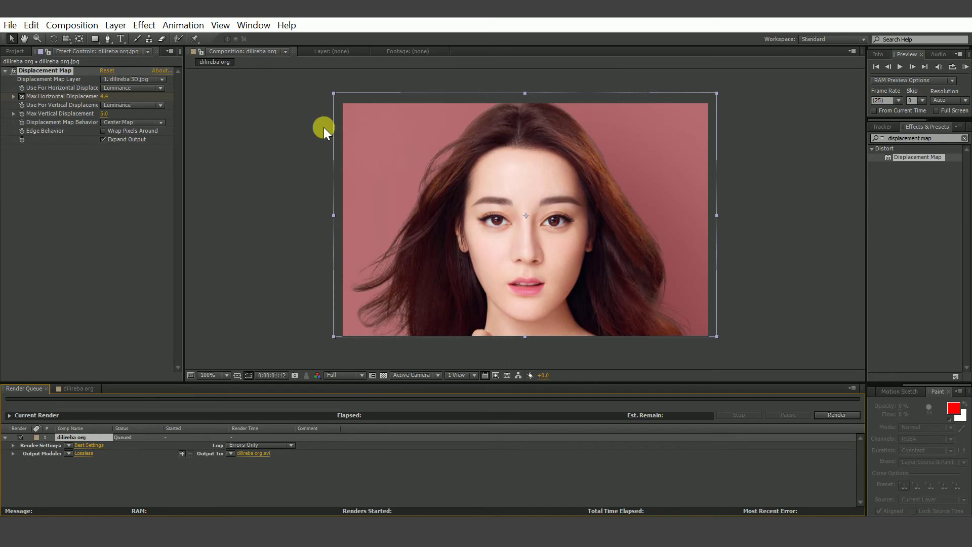
click(82, 453)
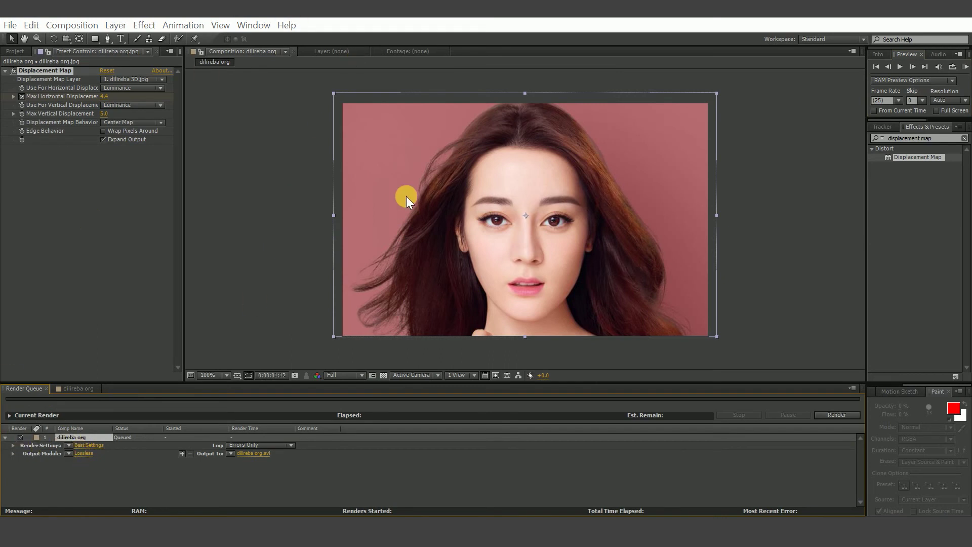
click(419, 60)
click(372, 155)
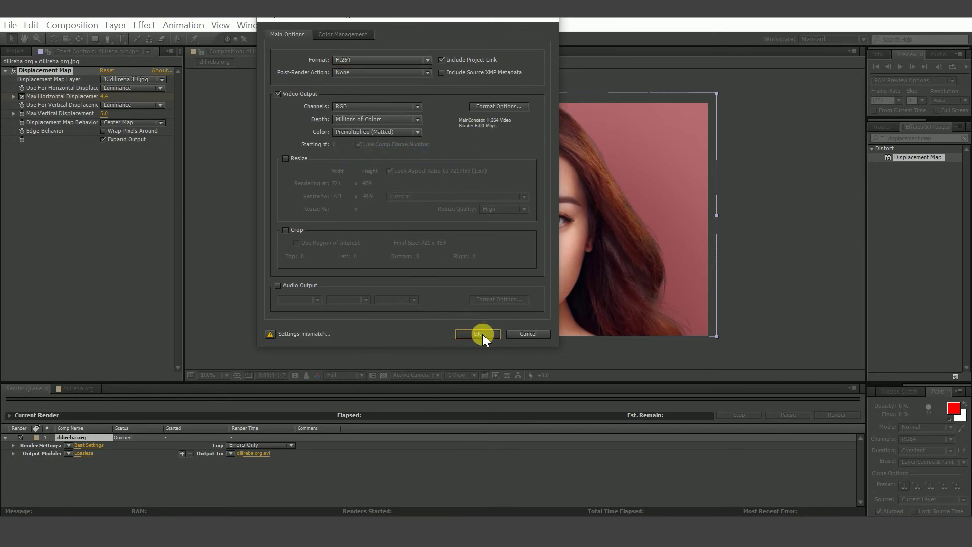
click(481, 334)
- Set the output file to dilireba org.mp4 in the export video(effect) folder and start the render
click(261, 451)
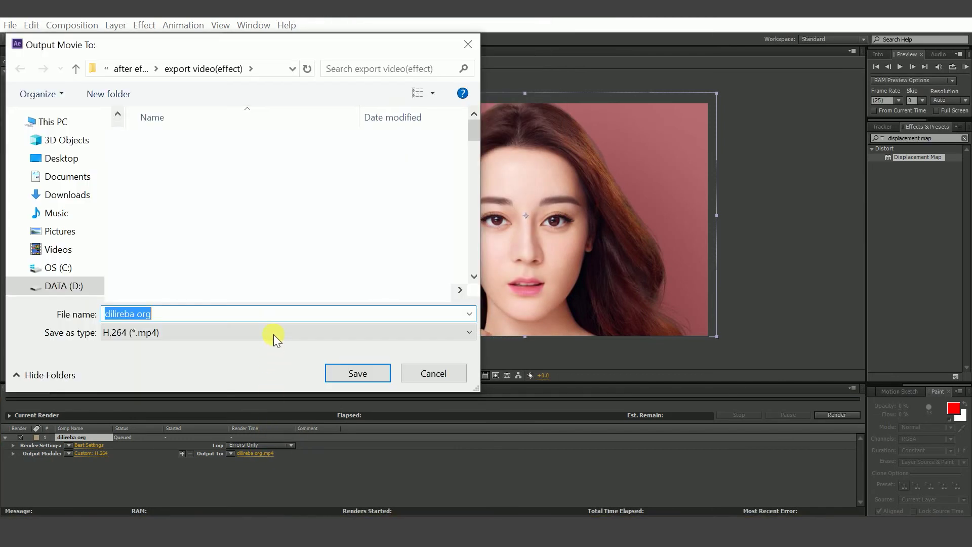
click(357, 373)
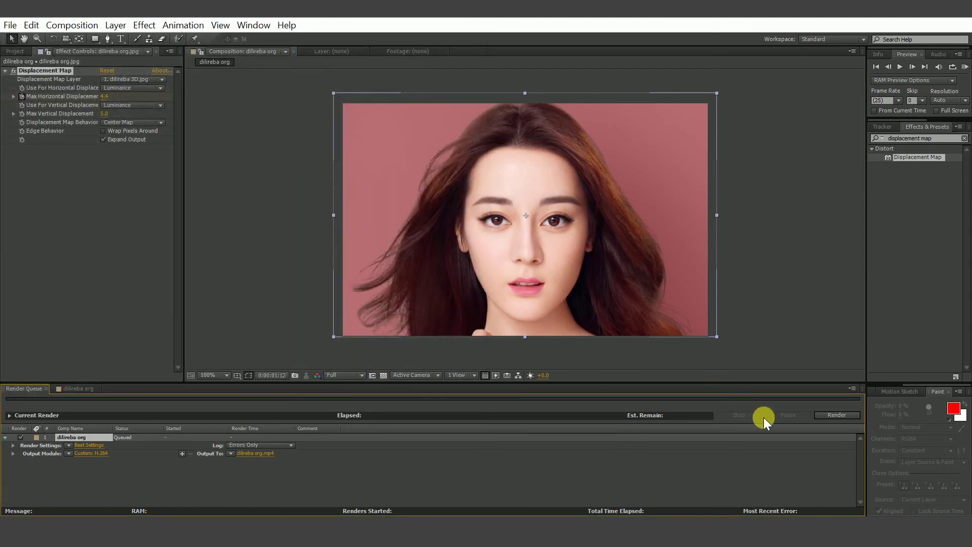
click(816, 415)
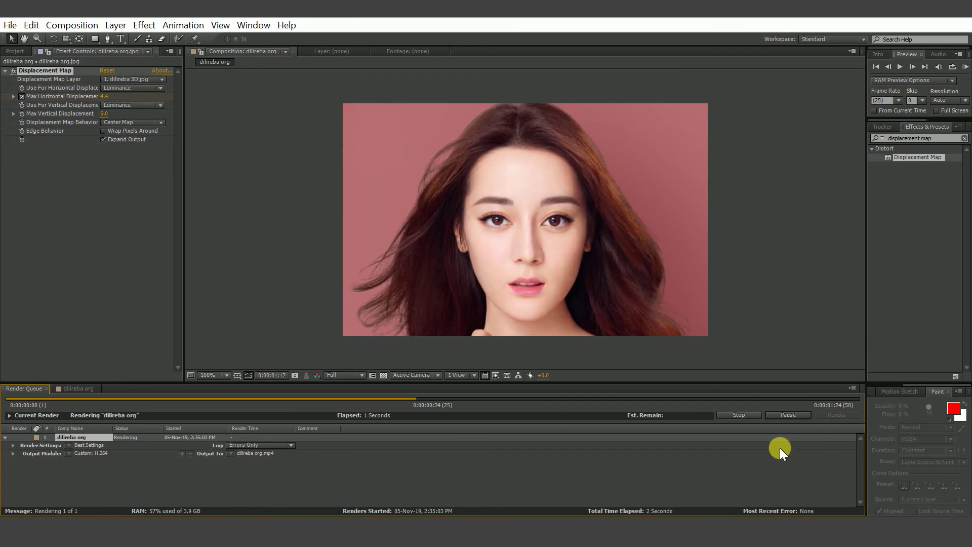